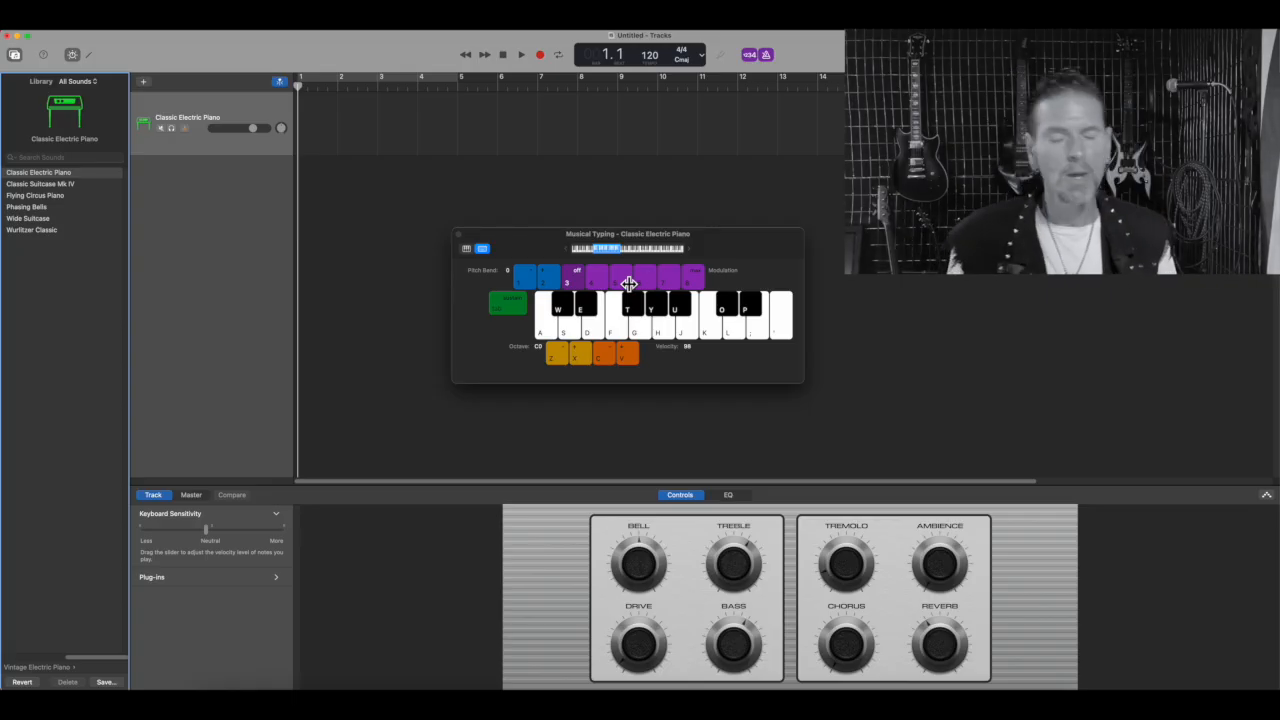
Step: Try out notes with Musical Typing for the Classic Electric Piano and raise its octave range to C2
{"action": "key", "text": "j"}
{"action": "key", "text": "f"}
{"action": "key", "text": "d"}
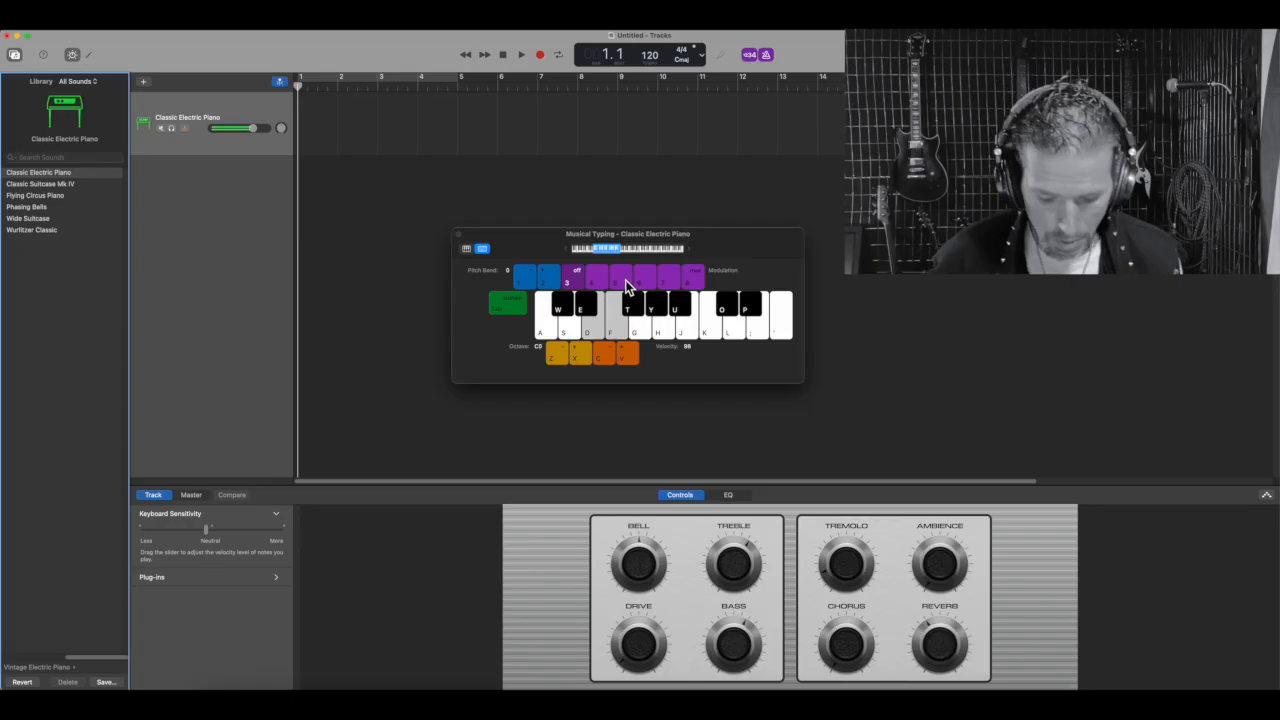
{"action": "key", "text": "s"}
{"action": "key", "text": "l"}
{"action": "key", "text": "f"}
{"action": "left_click_drag", "start_coordinate": [622, 251], "coordinate": [644, 254]}
{"action": "key", "text": "f"}
{"action": "key", "text": "d"}
{"action": "key", "text": "k"}
{"action": "key", "text": "j"}
{"action": "key", "text": "f"}
{"action": "key", "text": "s"}
{"action": "key", "text": "l"}
{"action": "key", "text": "d"}
{"action": "key", "text": "j"}
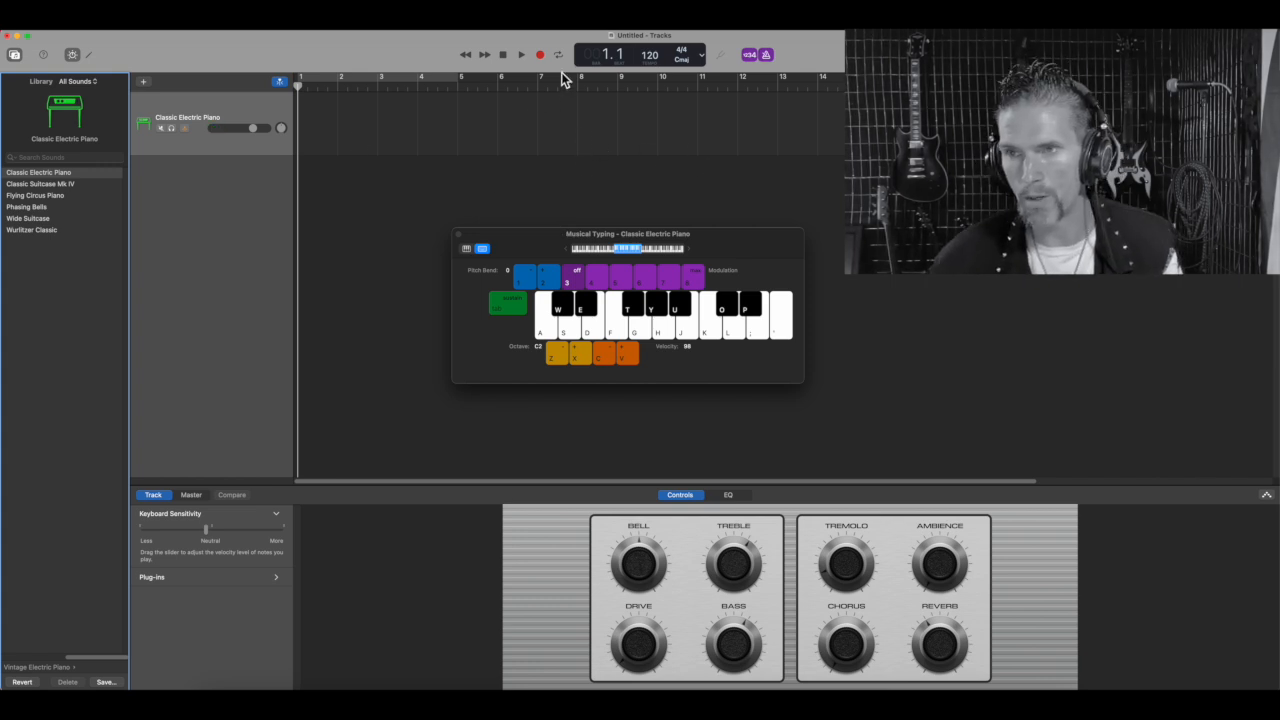
Step: Turn on the cycle area spanning bars 1 to 4
{"action": "left_click", "coordinate": [445, 80]}
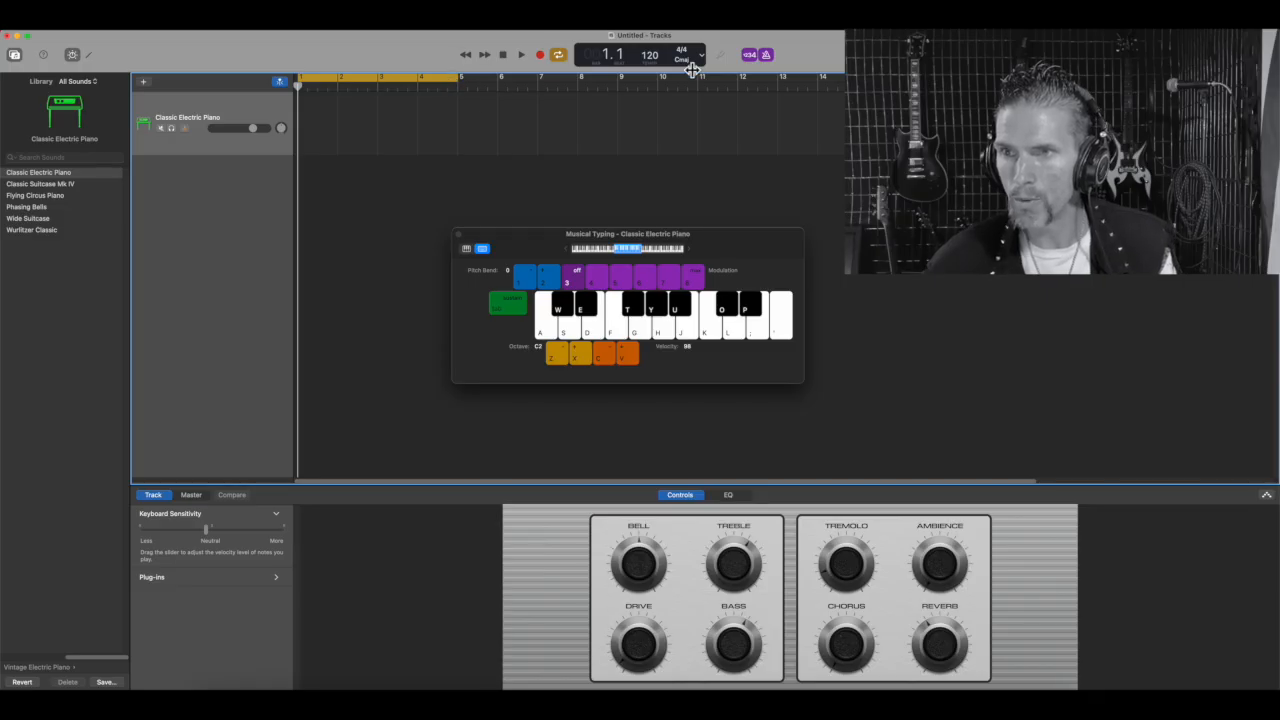
{"action": "left_click", "coordinate": [542, 57]}
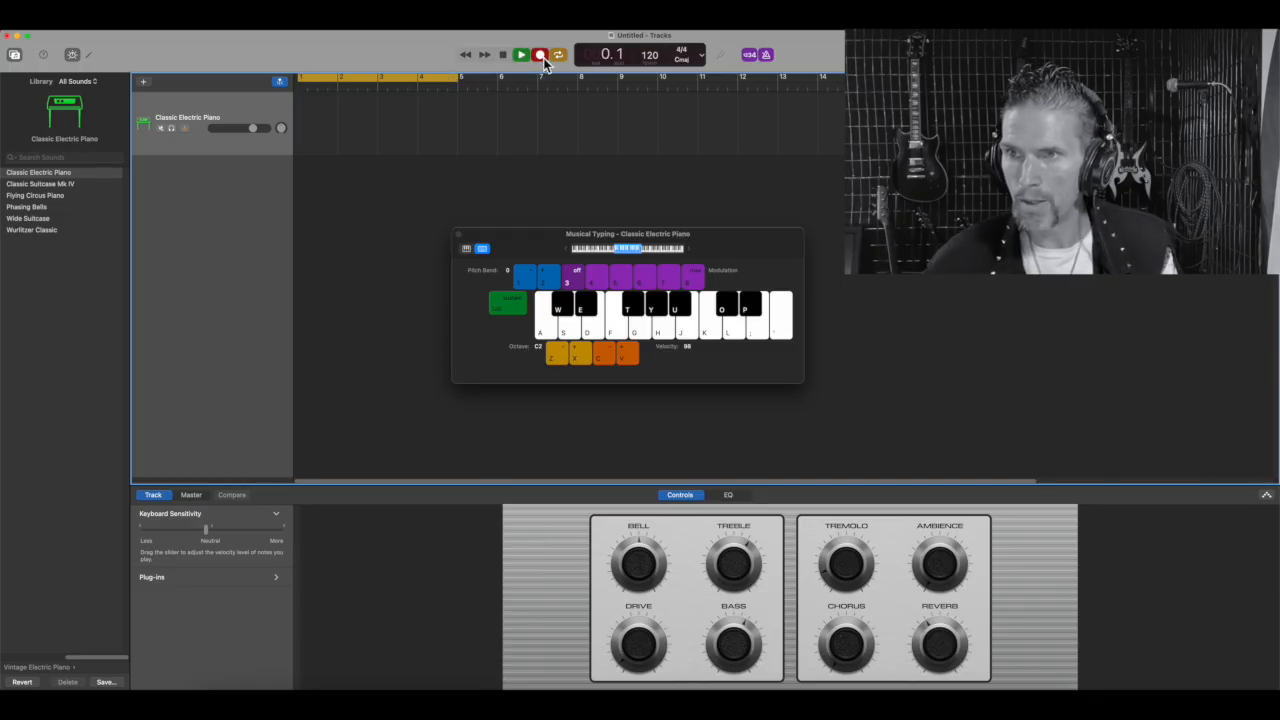
{"action": "key", "text": "d"}
{"action": "key", "text": "f"}
{"action": "key", "text": "j"}
{"action": "key", "text": "k"}
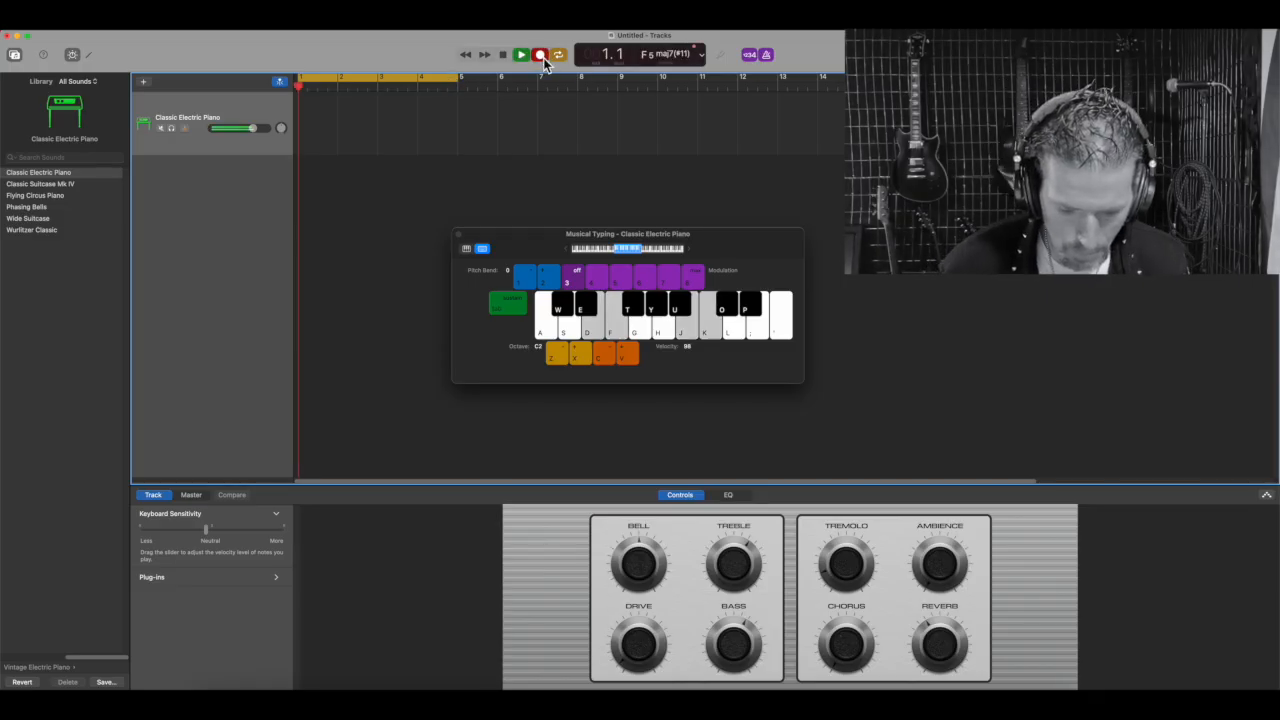
{"action": "key", "text": "s"}
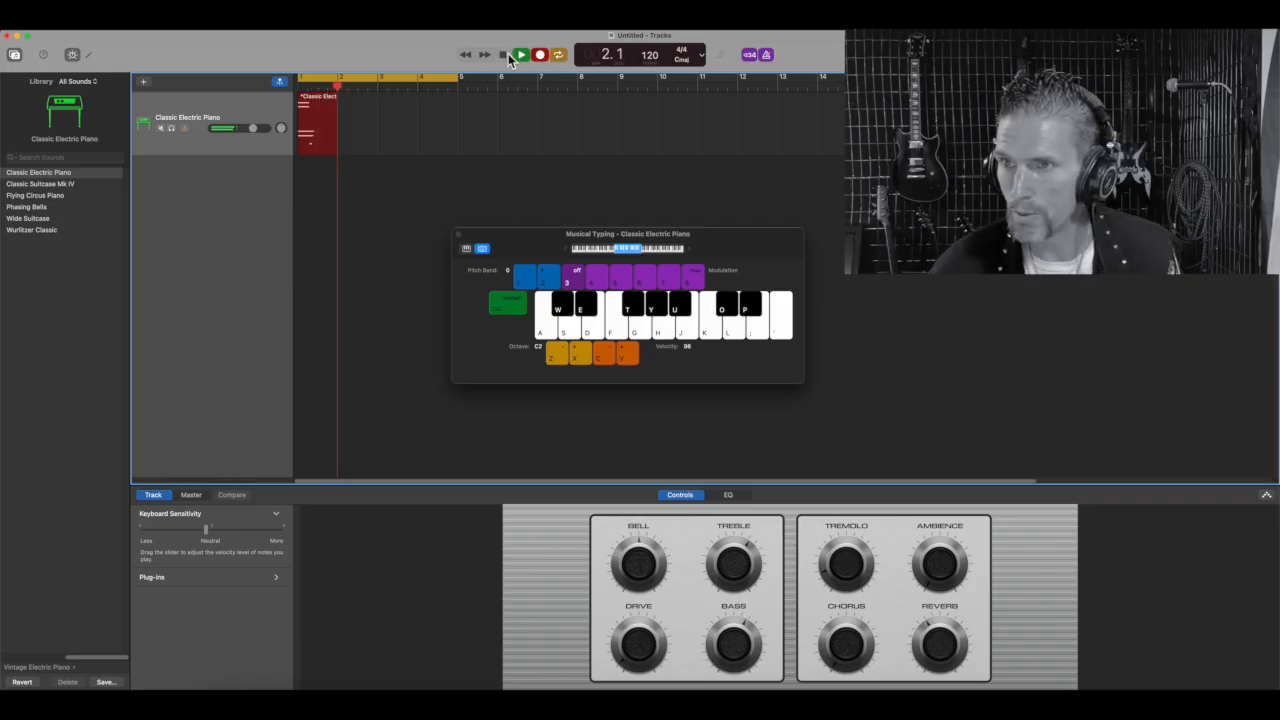
{"action": "key", "text": "space"}
{"action": "left_click", "coordinate": [108, 20]}
{"action": "left_click", "coordinate": [112, 38]}
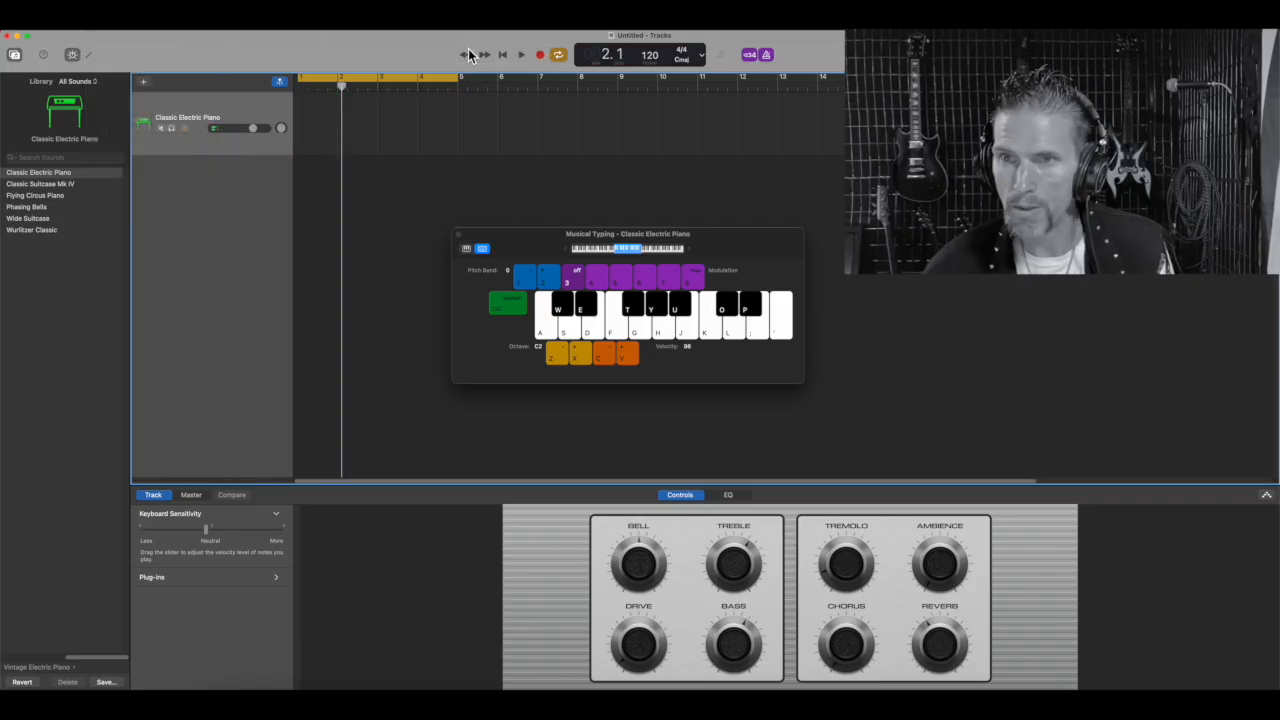
Step: Record a four-bar electric piano part alternating C3 and F2 in bars 1 and 3, and B2 and F2 in bars 2 and 4
{"action": "left_click", "coordinate": [538, 55]}
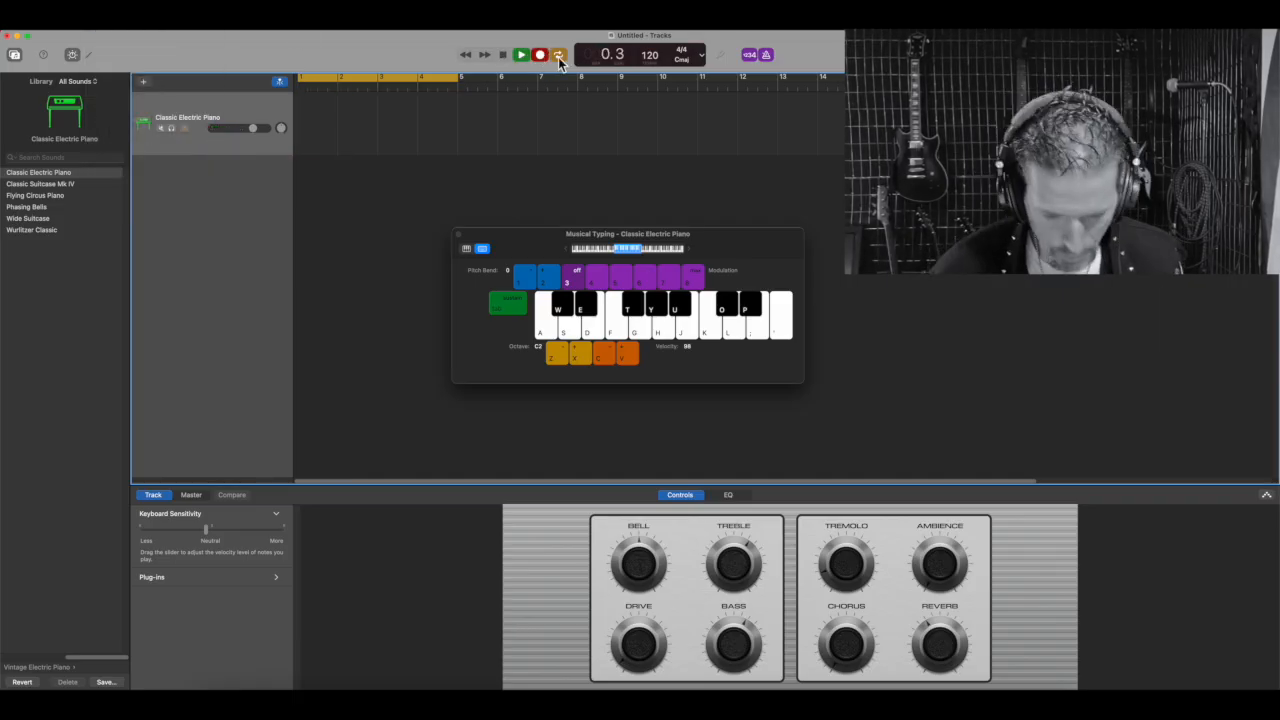
{"action": "key", "text": "k"}
{"action": "key", "text": "f"}
{"action": "key", "text": "k"}
{"action": "key", "text": "f"}
{"action": "key", "text": "k"}
{"action": "key", "text": "f"}
{"action": "key", "text": "k"}
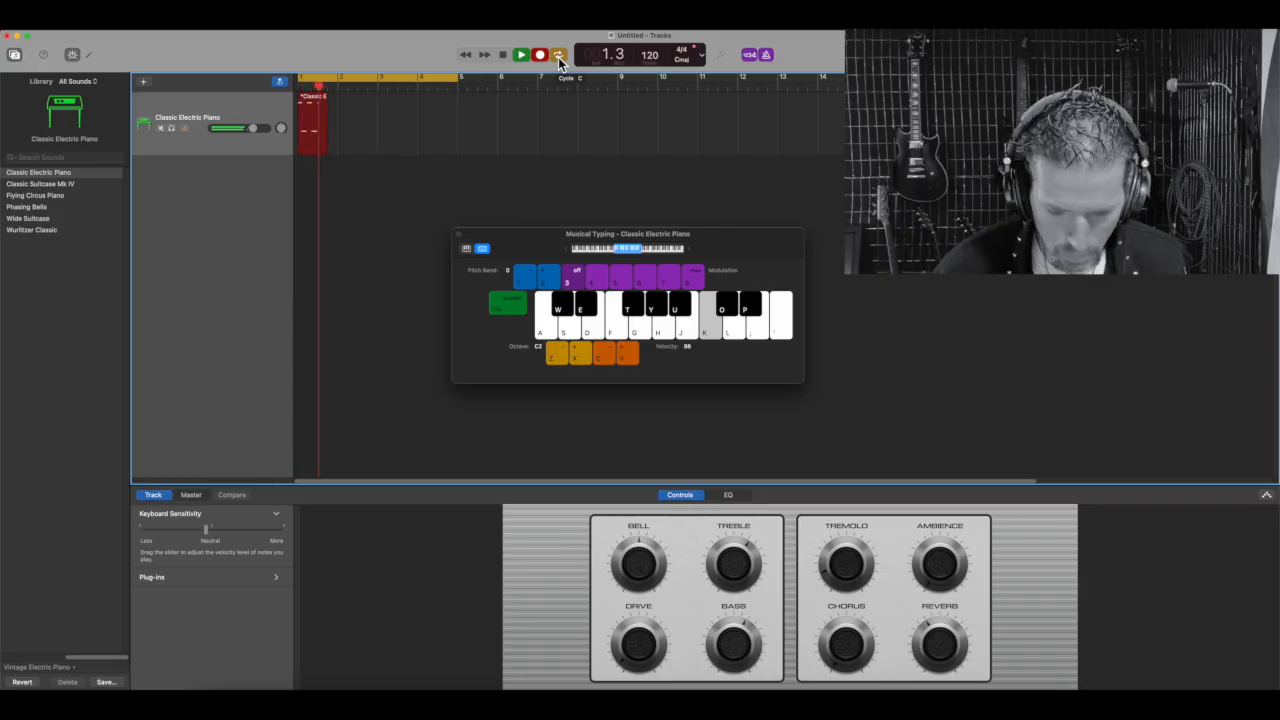
{"action": "key", "text": "f"}
{"action": "key", "text": "j"}
{"action": "key", "text": "f"}
{"action": "key", "text": "j"}
{"action": "key", "text": "f"}
{"action": "key", "text": "j"}
{"action": "key", "text": "f"}
{"action": "key", "text": "j"}
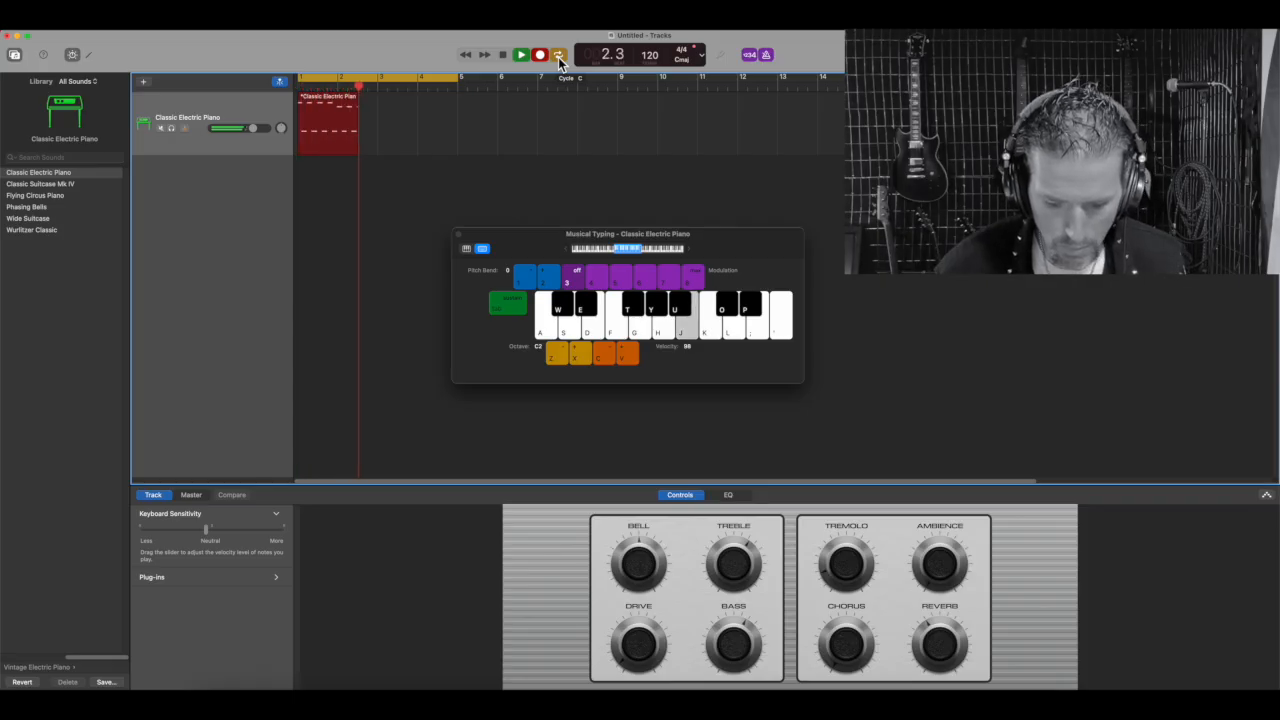
{"action": "key", "text": "f"}
{"action": "key", "text": "k"}
{"action": "key", "text": "f"}
{"action": "key", "text": "k"}
{"action": "key", "text": "f"}
{"action": "key", "text": "k"}
{"action": "key", "text": "f"}
{"action": "key", "text": "k"}
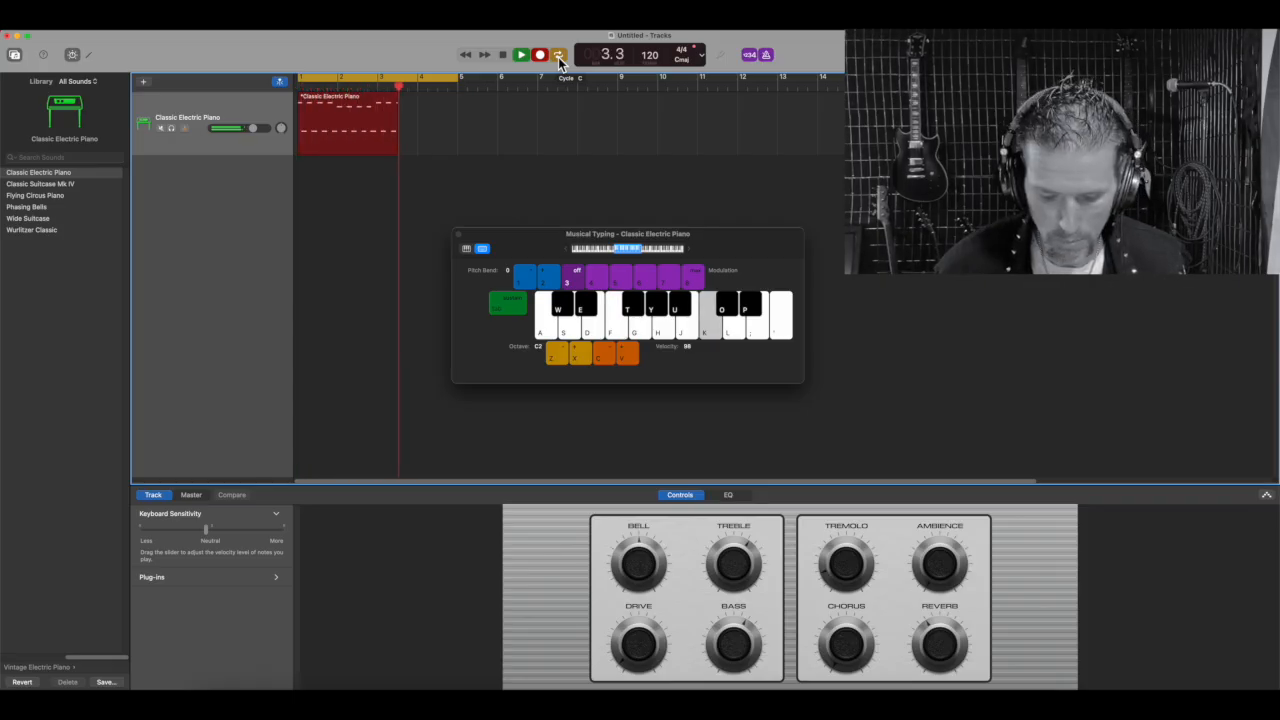
{"action": "key", "text": "f"}
{"action": "key", "text": "k"}
{"action": "key", "text": "f"}
{"action": "key", "text": "k"}
{"action": "key", "text": "f"}
{"action": "key", "text": "j"}
{"action": "key", "text": "f"}
{"action": "key", "text": "j"}
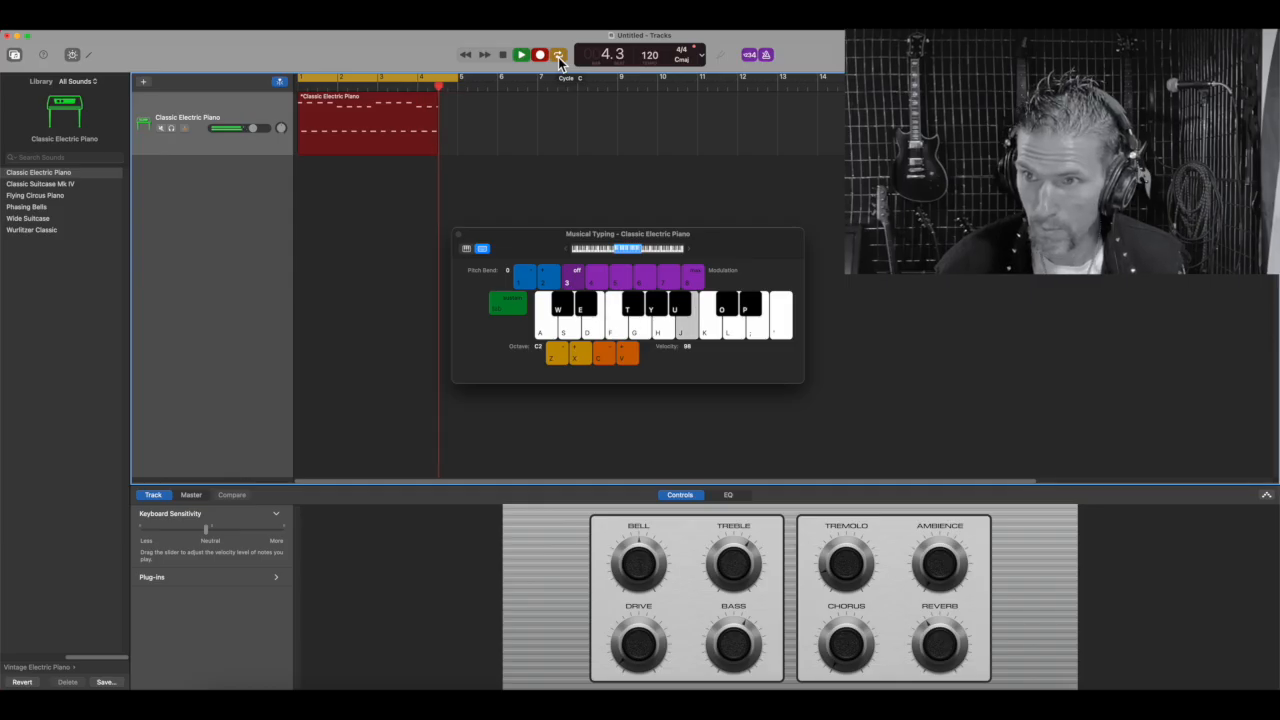
{"action": "key", "text": "f"}
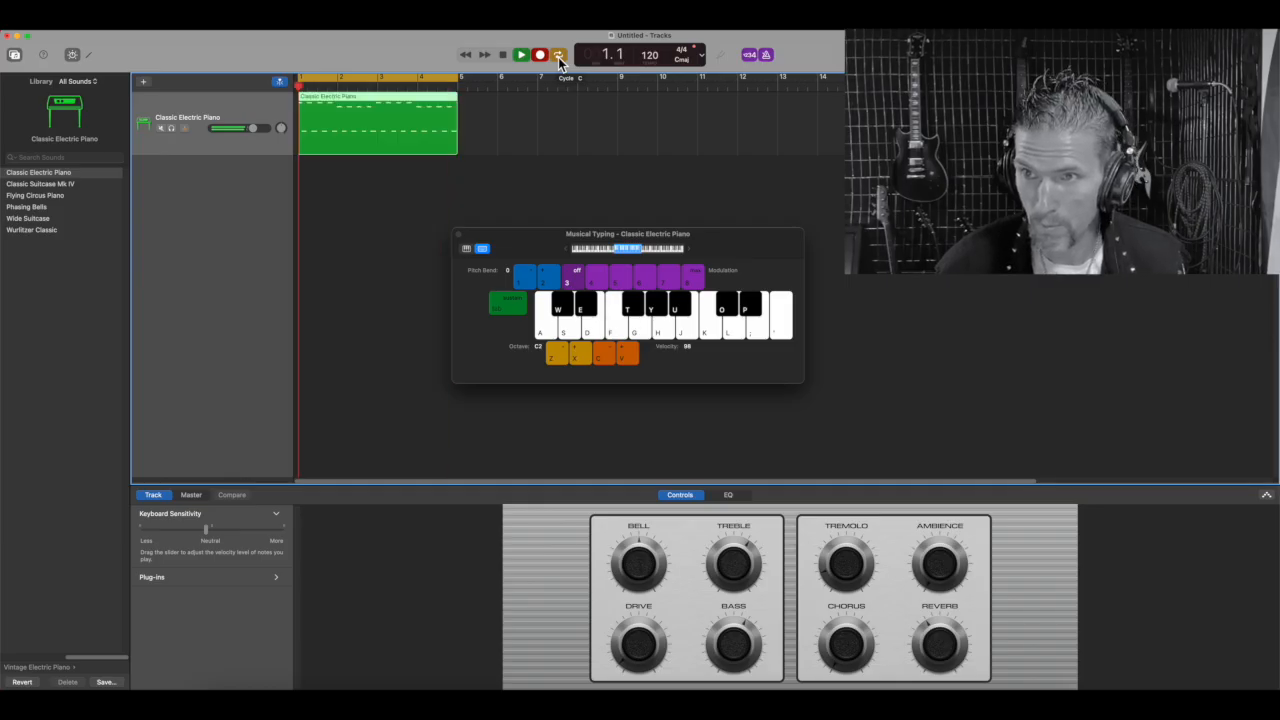
{"action": "left_click", "coordinate": [507, 58]}
Step: Play back the recorded piano region briefly and close the Musical Typing keyboard
{"action": "left_click", "coordinate": [522, 58]}
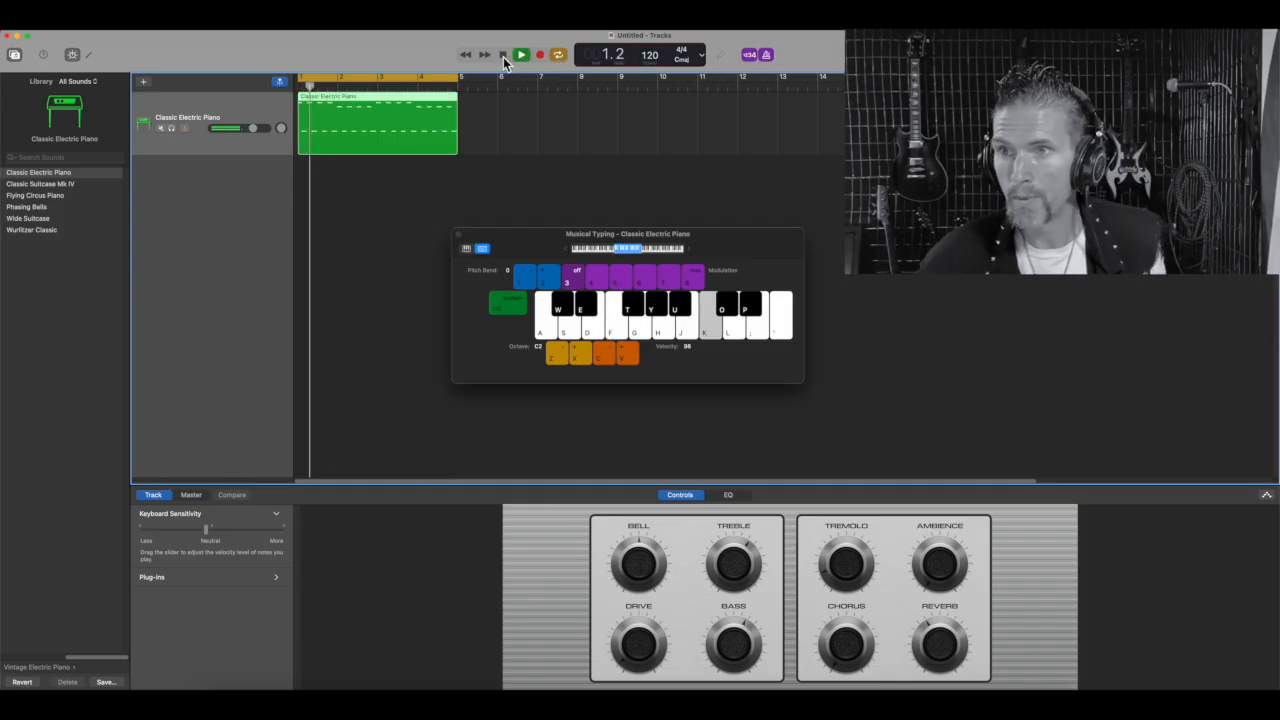
{"action": "left_click", "coordinate": [503, 57]}
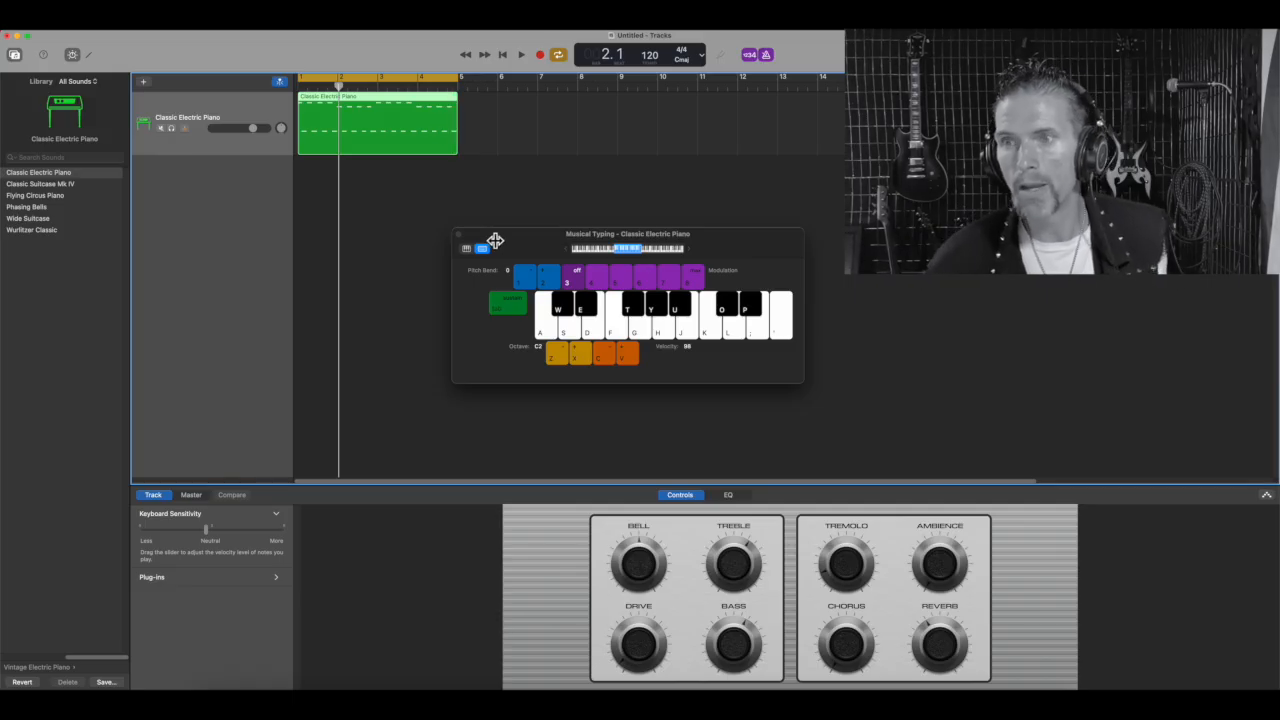
{"action": "left_click", "coordinate": [458, 236]}
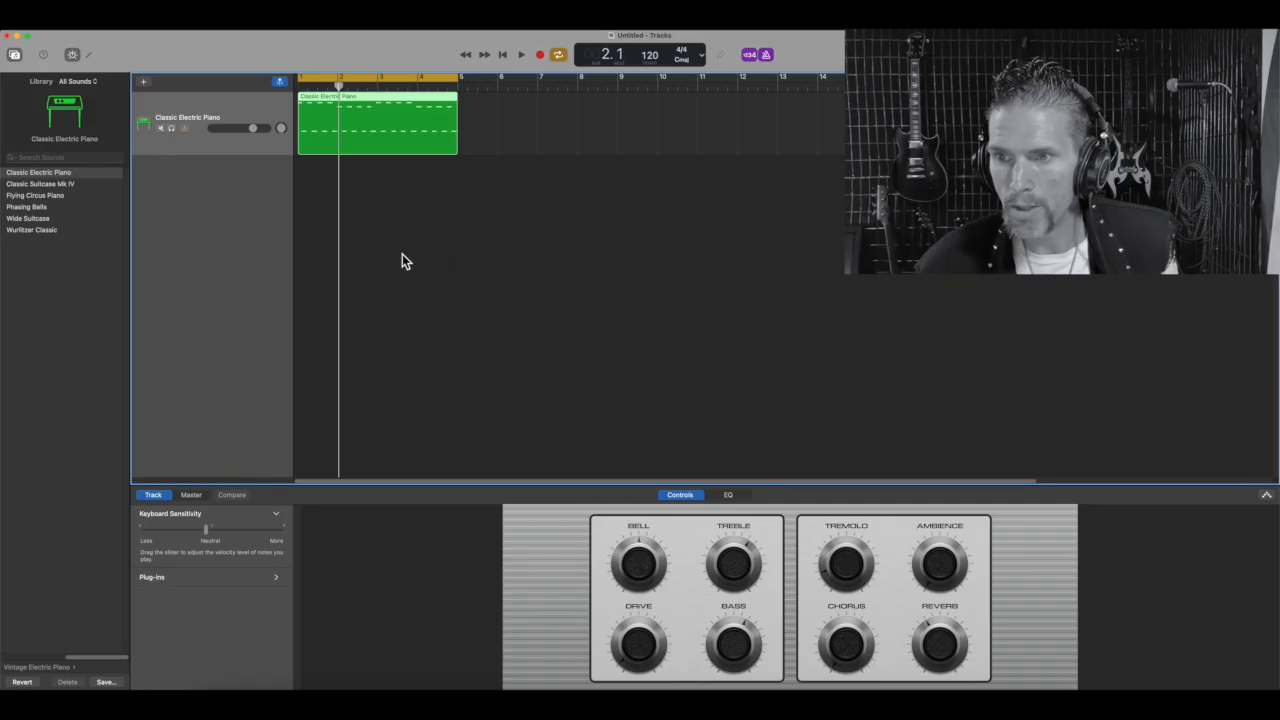
Step: Open the recorded piano region in the Piano Roll editor and play back part of it
{"action": "mouse_move", "coordinate": [83, 120]}
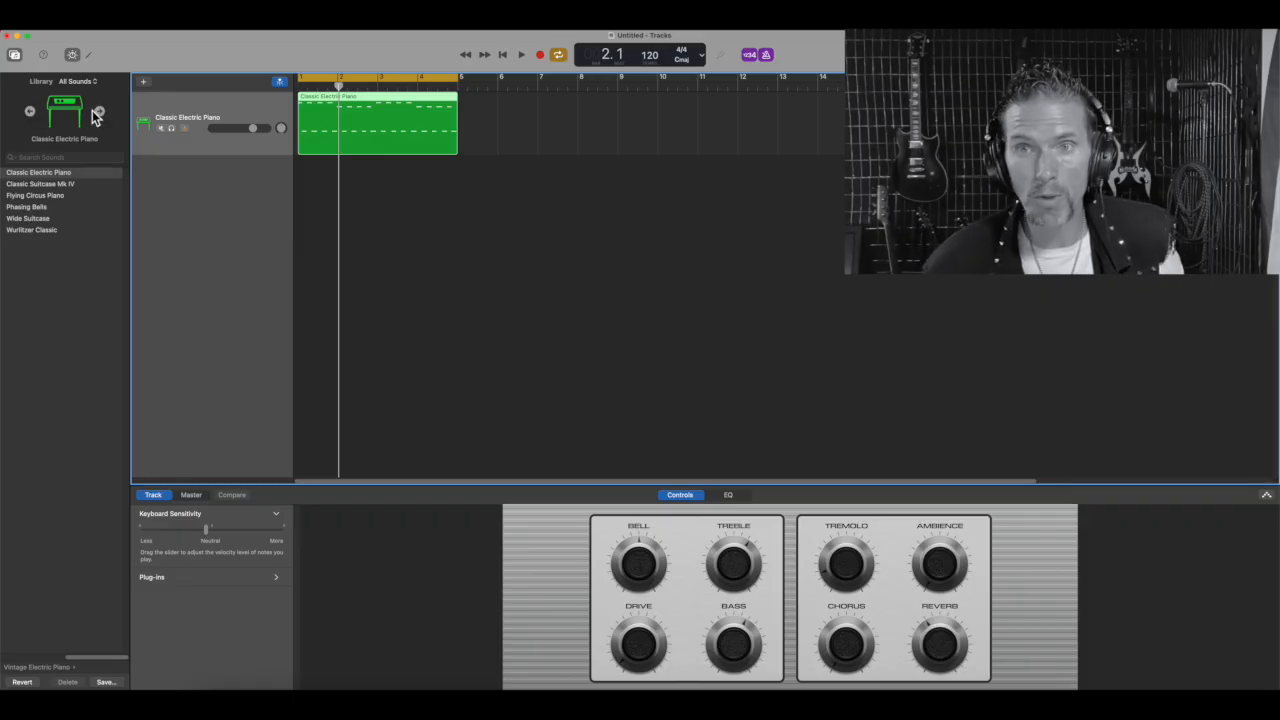
{"action": "left_click", "coordinate": [92, 56]}
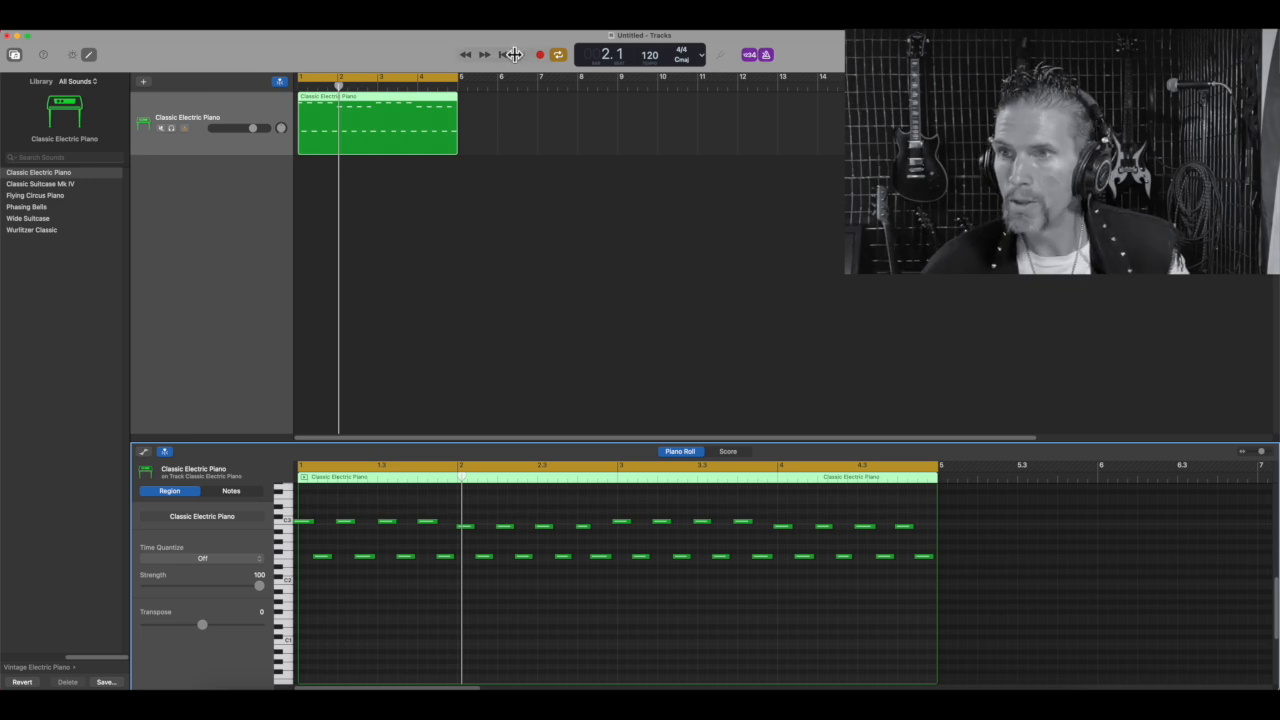
{"action": "left_click", "coordinate": [523, 57]}
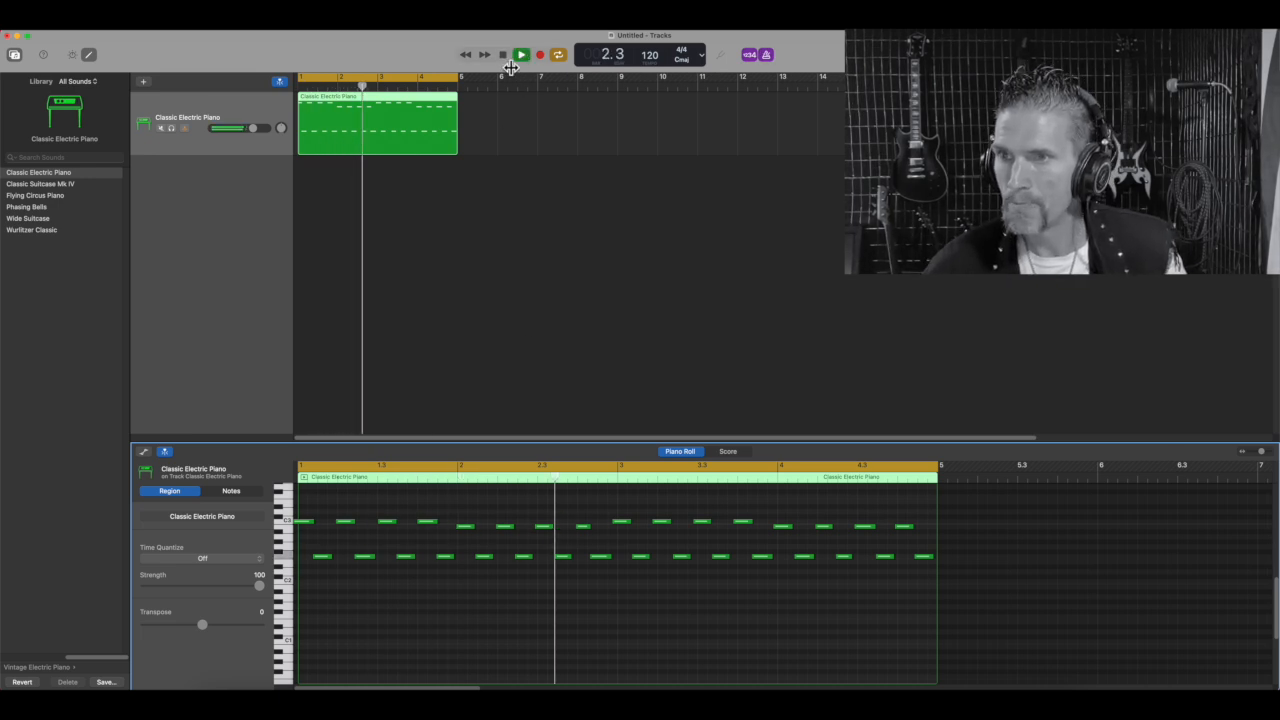
{"action": "left_click", "coordinate": [505, 58]}
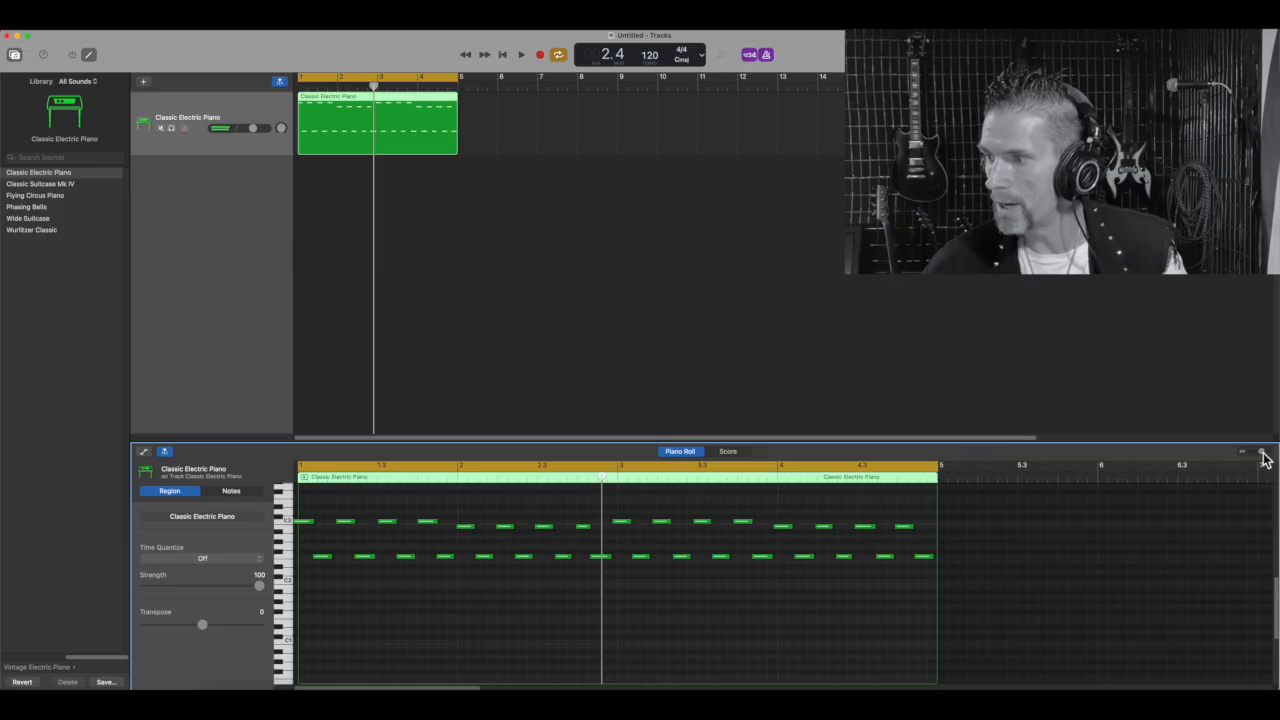
Step: Delete the first C3 note and the first F2 note at the start of the piano region
{"action": "left_click_drag", "start_coordinate": [1262, 452], "coordinate": [1267, 453]}
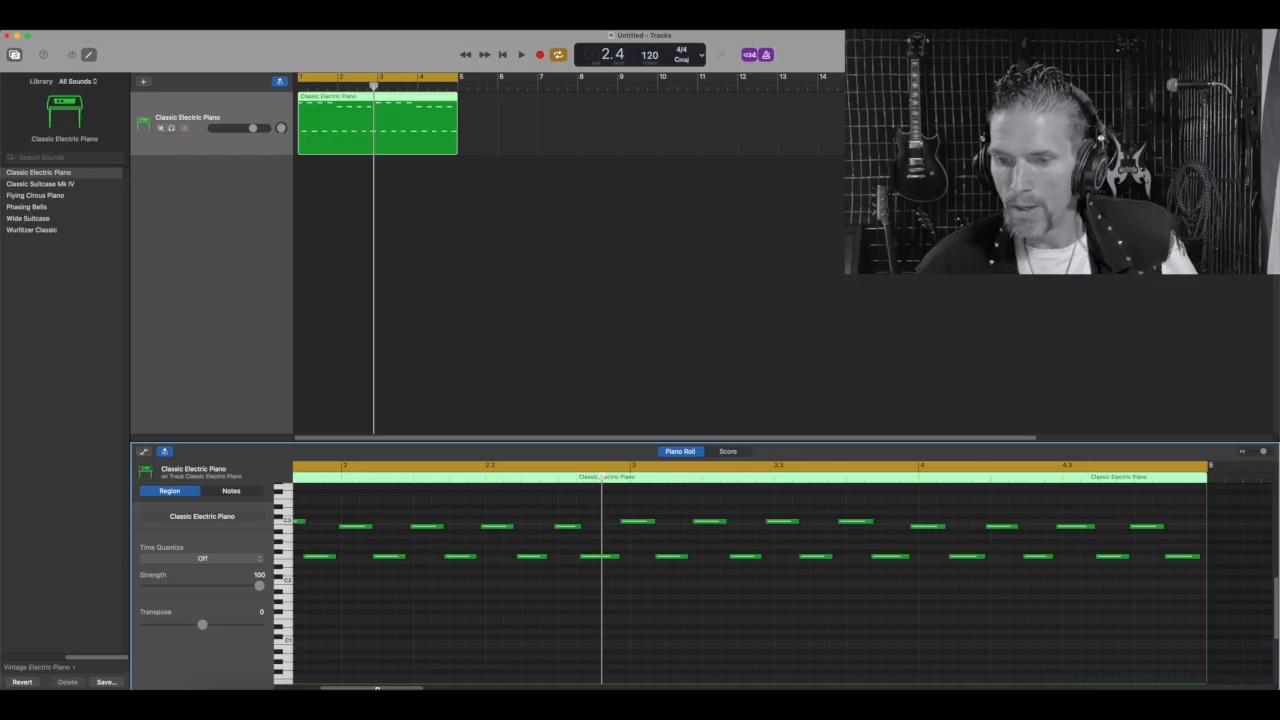
{"action": "left_click_drag", "start_coordinate": [377, 688], "coordinate": [355, 688]}
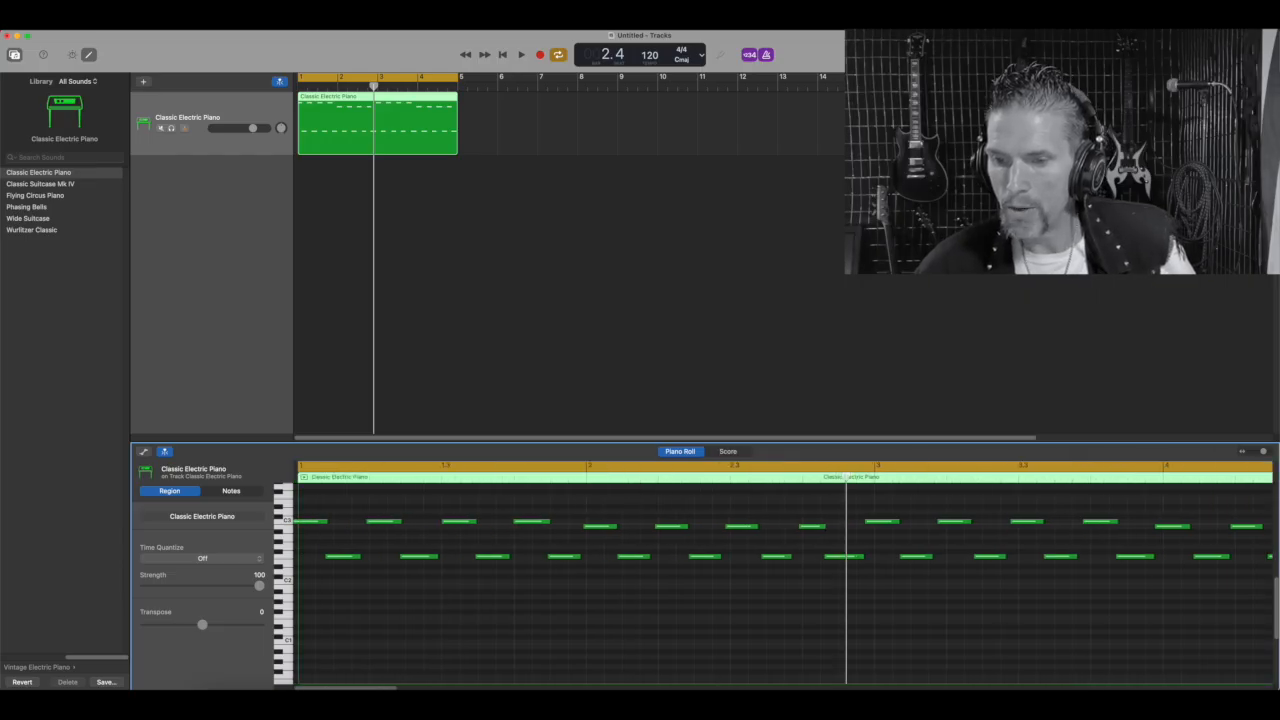
{"action": "left_click", "coordinate": [319, 523]}
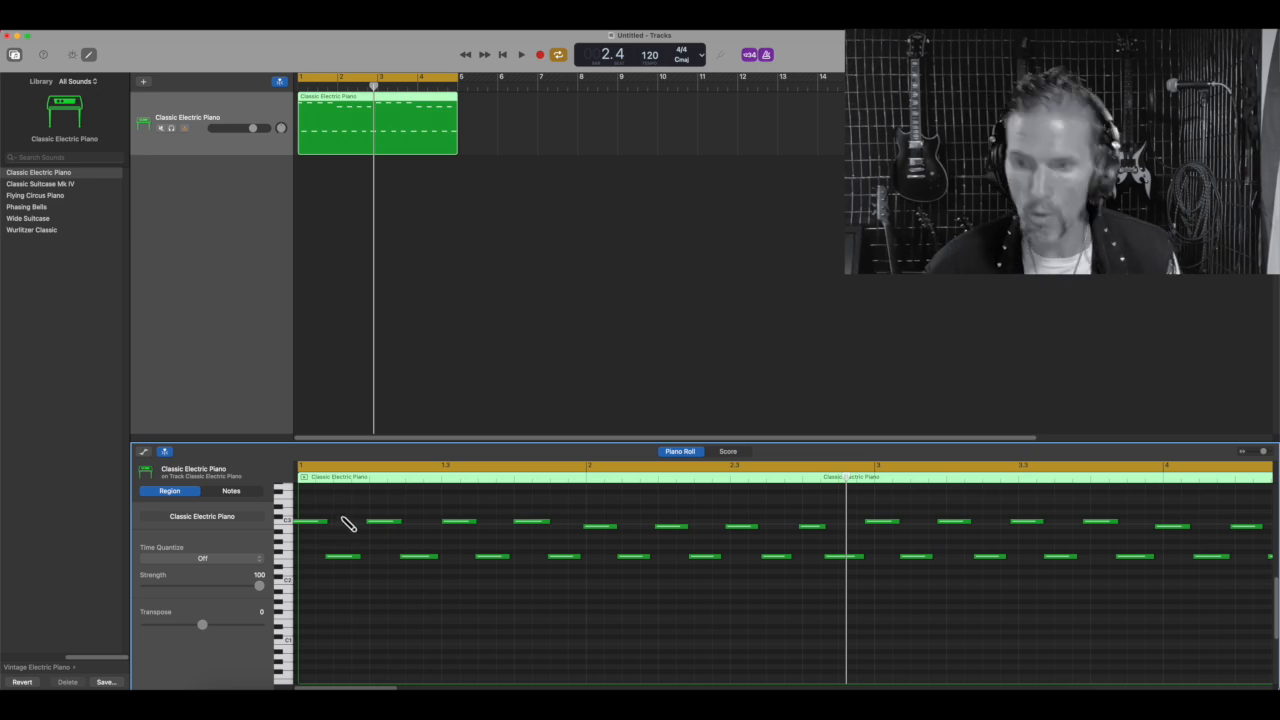
{"action": "left_click", "coordinate": [317, 527]}
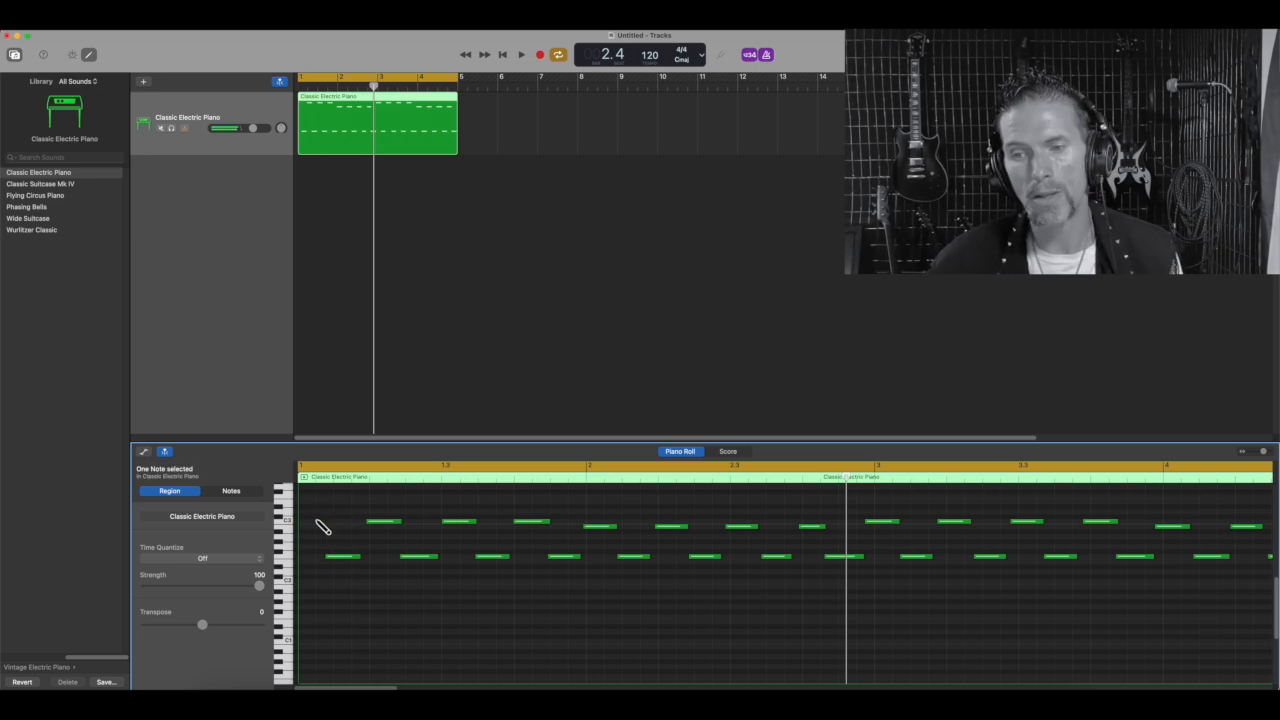
{"action": "left_click", "coordinate": [343, 556]}
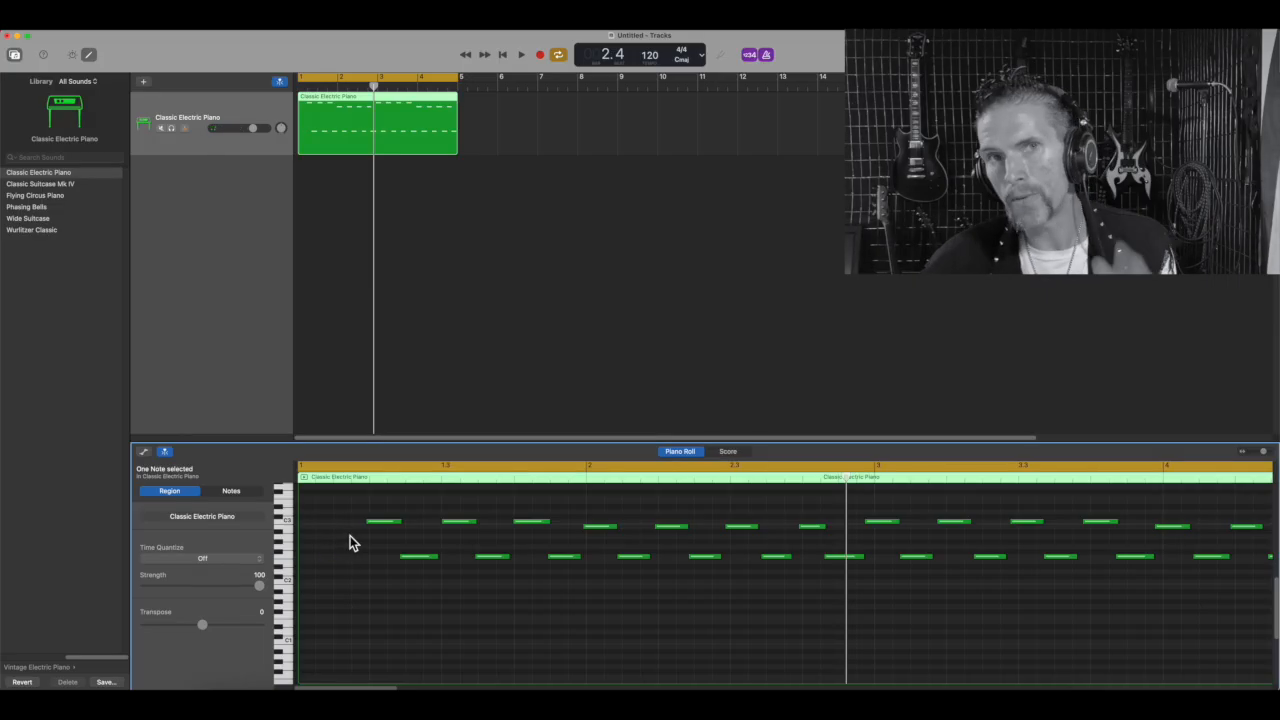
Step: Audition pitches from C3 downward on the Piano Roll's keyboard and play back the edited region
{"action": "left_click", "coordinate": [290, 522]}
{"action": "left_click", "coordinate": [290, 529]}
{"action": "left_click", "coordinate": [290, 541]}
{"action": "left_click", "coordinate": [290, 553]}
{"action": "left_click", "coordinate": [291, 544]}
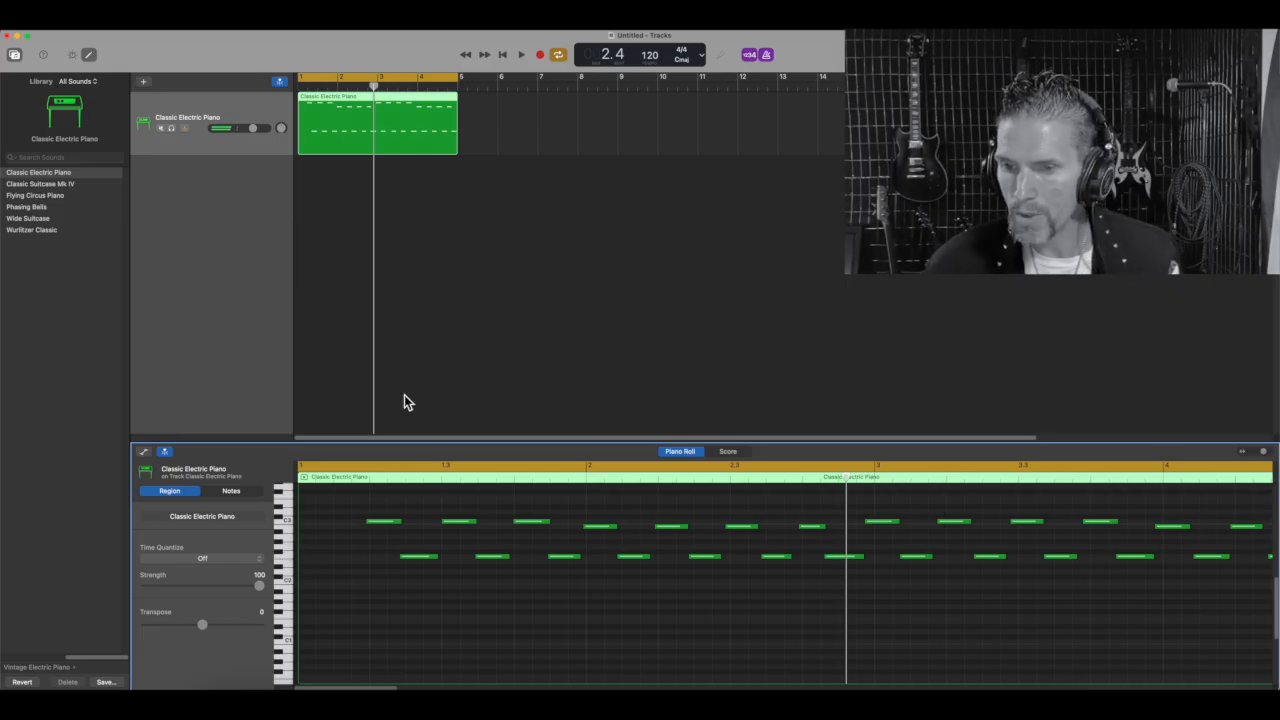
{"action": "left_click", "coordinate": [524, 58]}
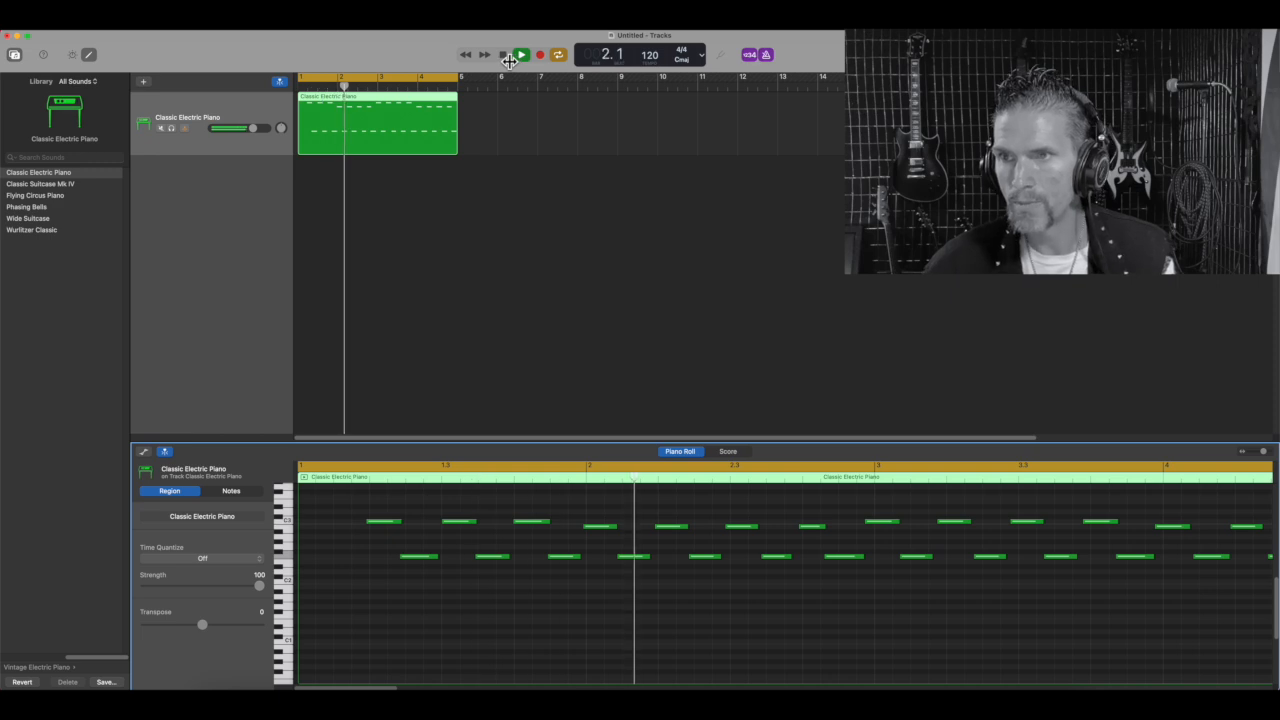
{"action": "left_click", "coordinate": [505, 56]}
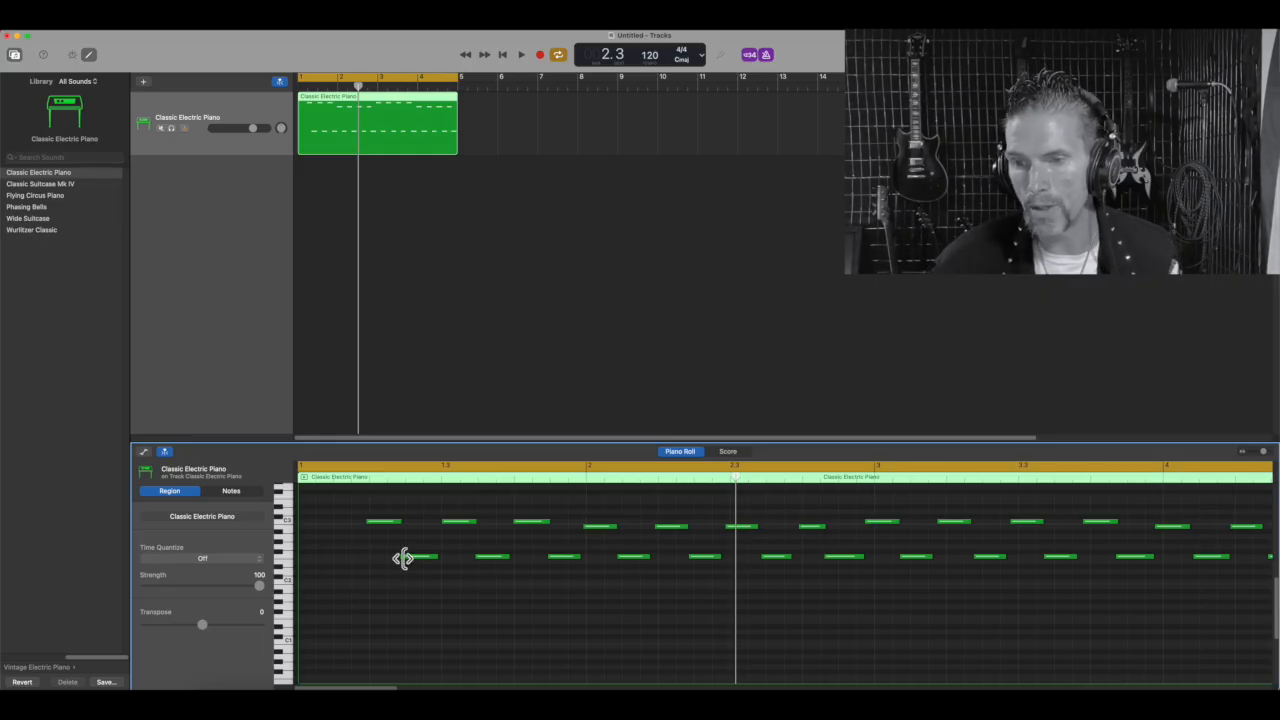
Step: Draw trial notes at G2, B1 and C2 near the start of bar 1 and play them back
{"action": "left_click", "coordinate": [334, 545]}
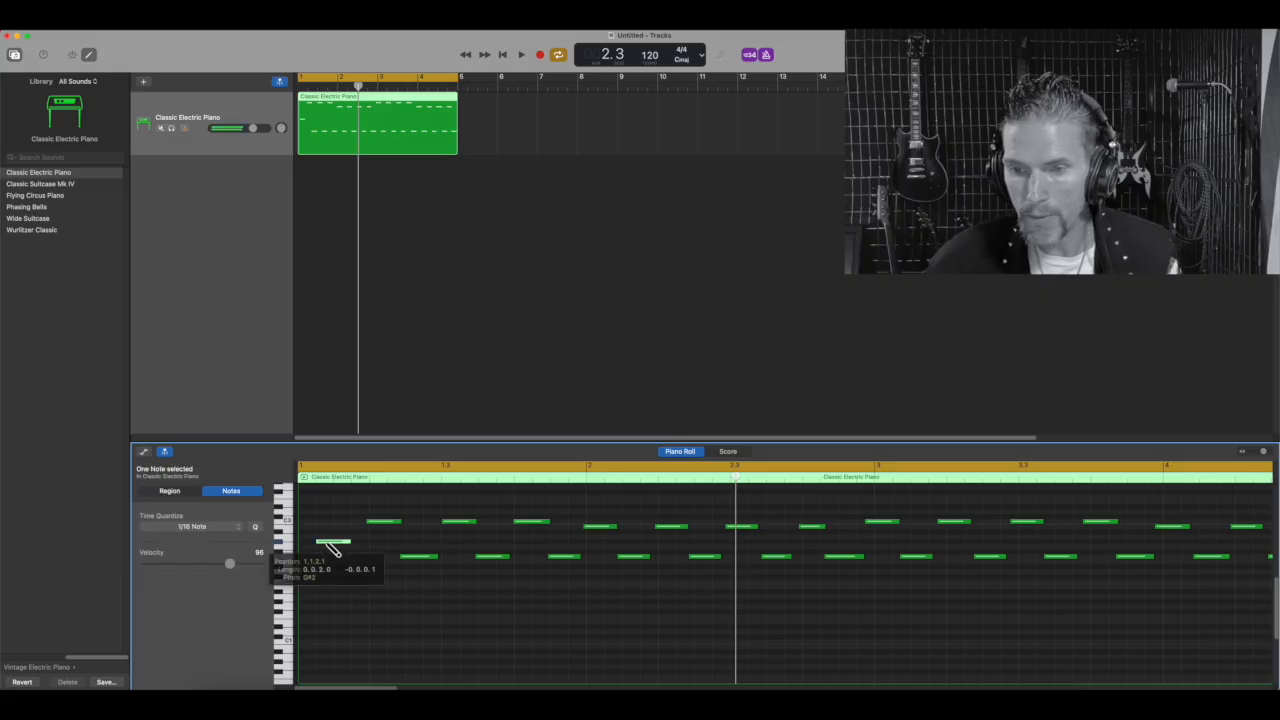
{"action": "left_click", "coordinate": [341, 545]}
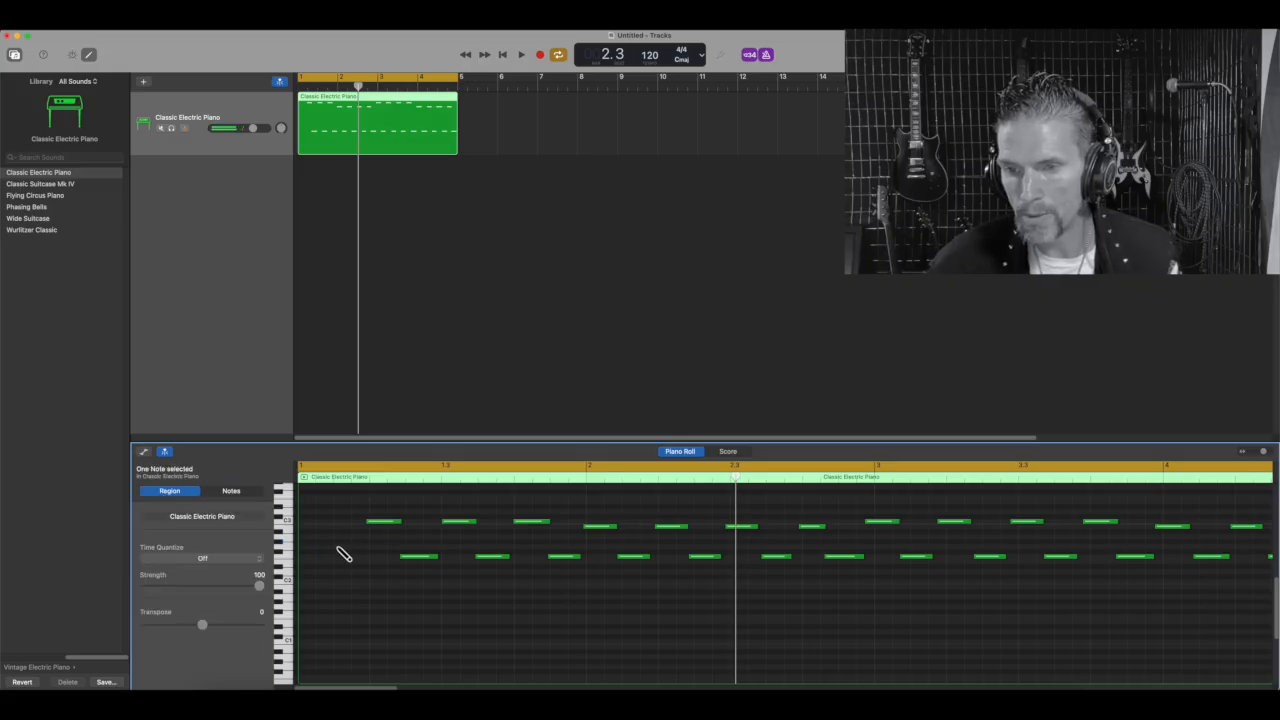
{"action": "left_click", "coordinate": [340, 547]}
{"action": "left_click", "coordinate": [352, 586]}
{"action": "left_click", "coordinate": [334, 583]}
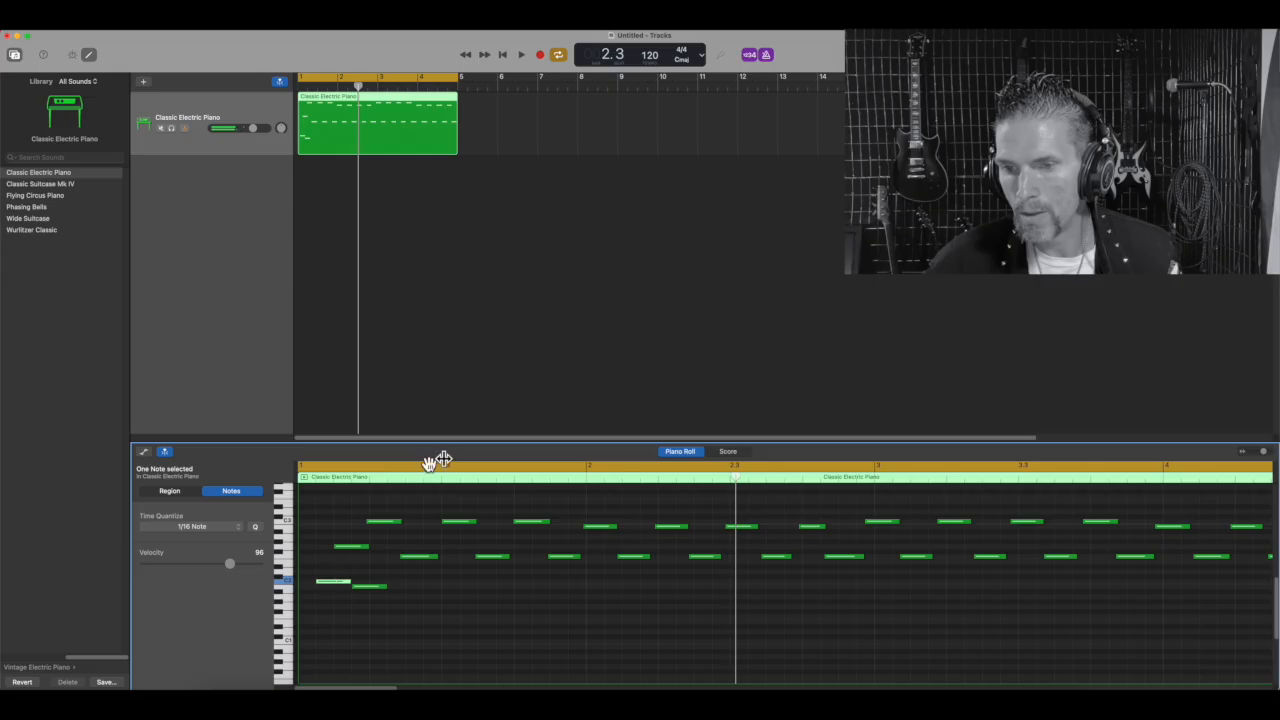
{"action": "left_click", "coordinate": [522, 55]}
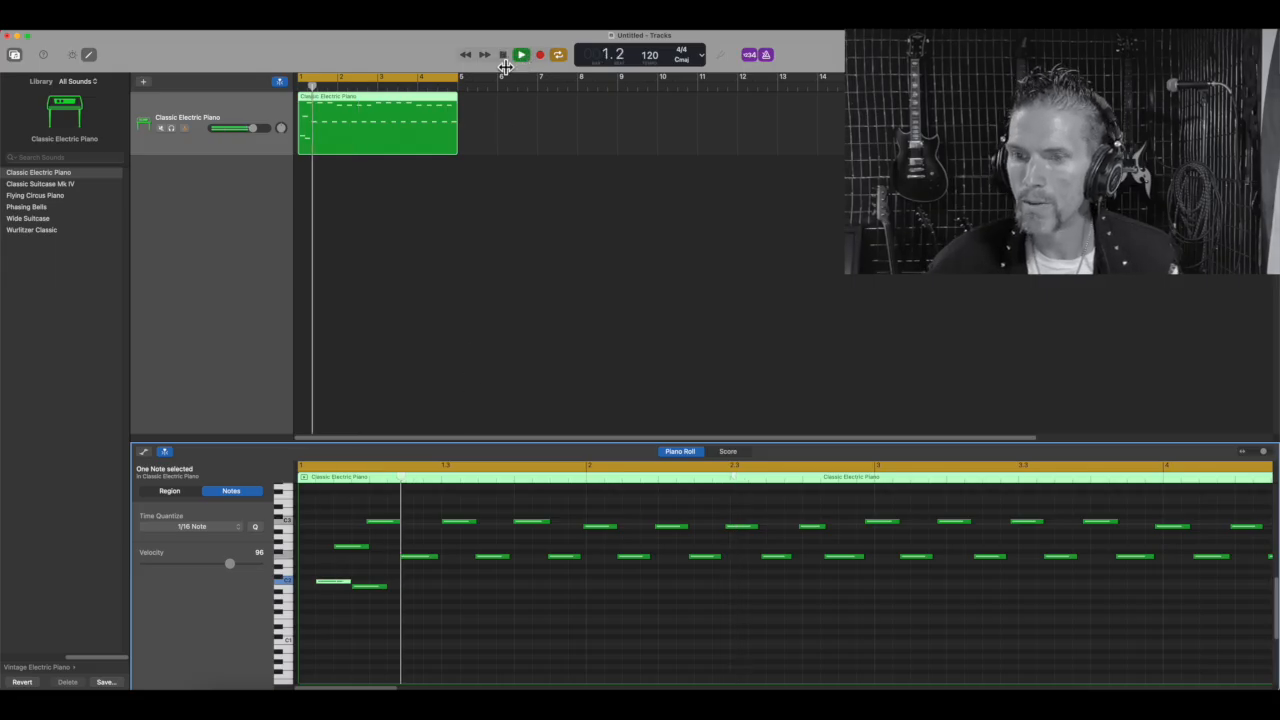
{"action": "left_click", "coordinate": [504, 56]}
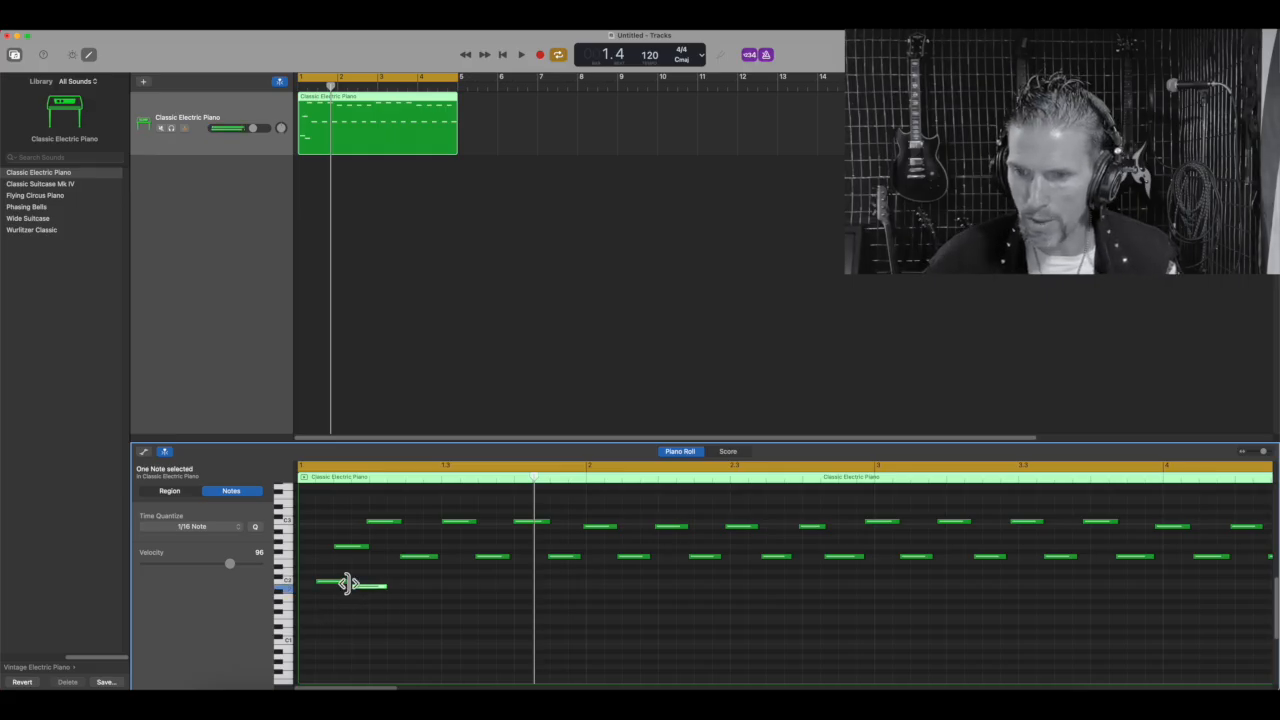
Step: Delete the trial notes drawn near the start of bar 1
{"action": "key", "text": "Delete"}
{"action": "left_click", "coordinate": [363, 589]}
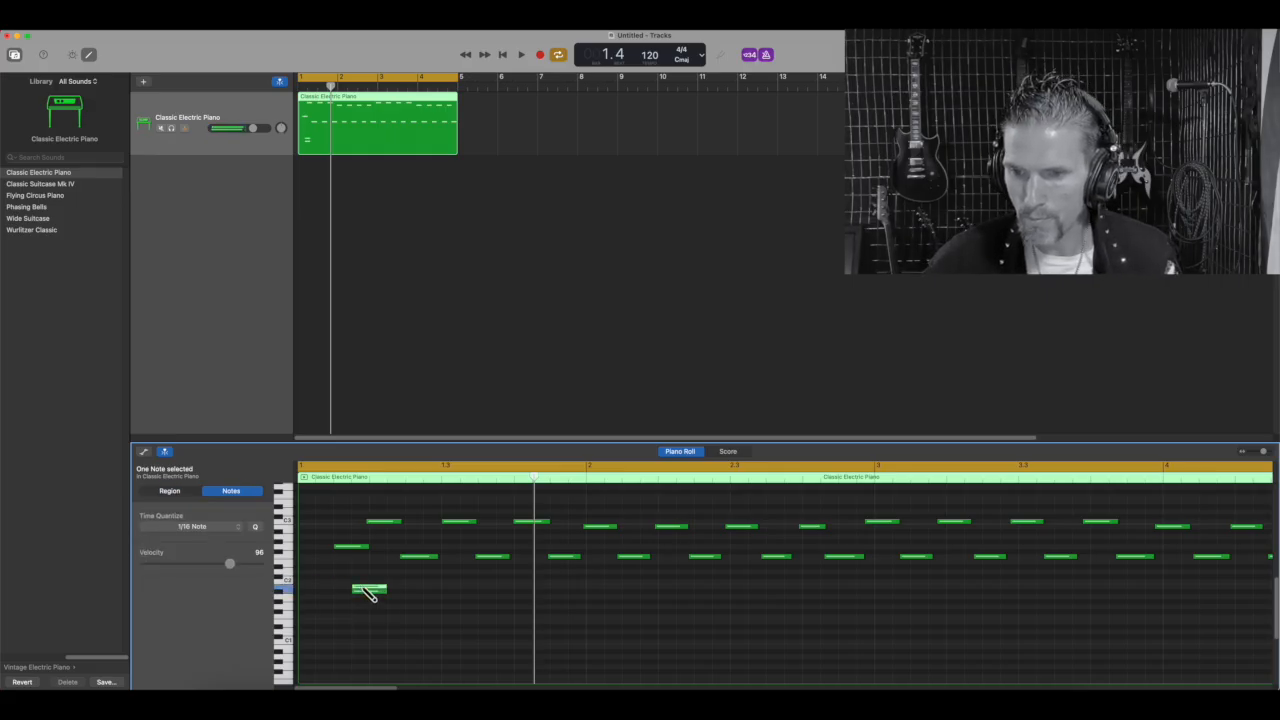
{"action": "left_click", "coordinate": [363, 587]}
{"action": "key", "text": "Delete"}
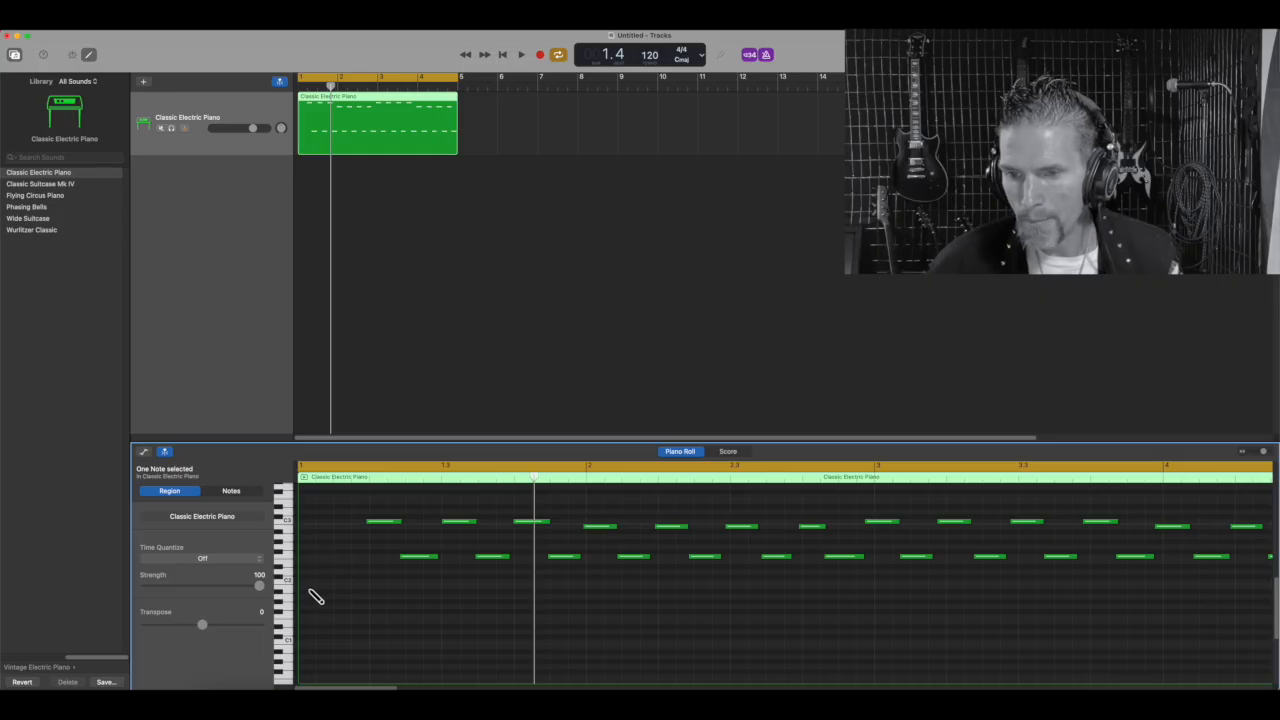
Step: Draw a long C2 note from the start of bar 1, shorten it to end just before 1.3, and play it back
{"action": "left_click", "coordinate": [290, 598]}
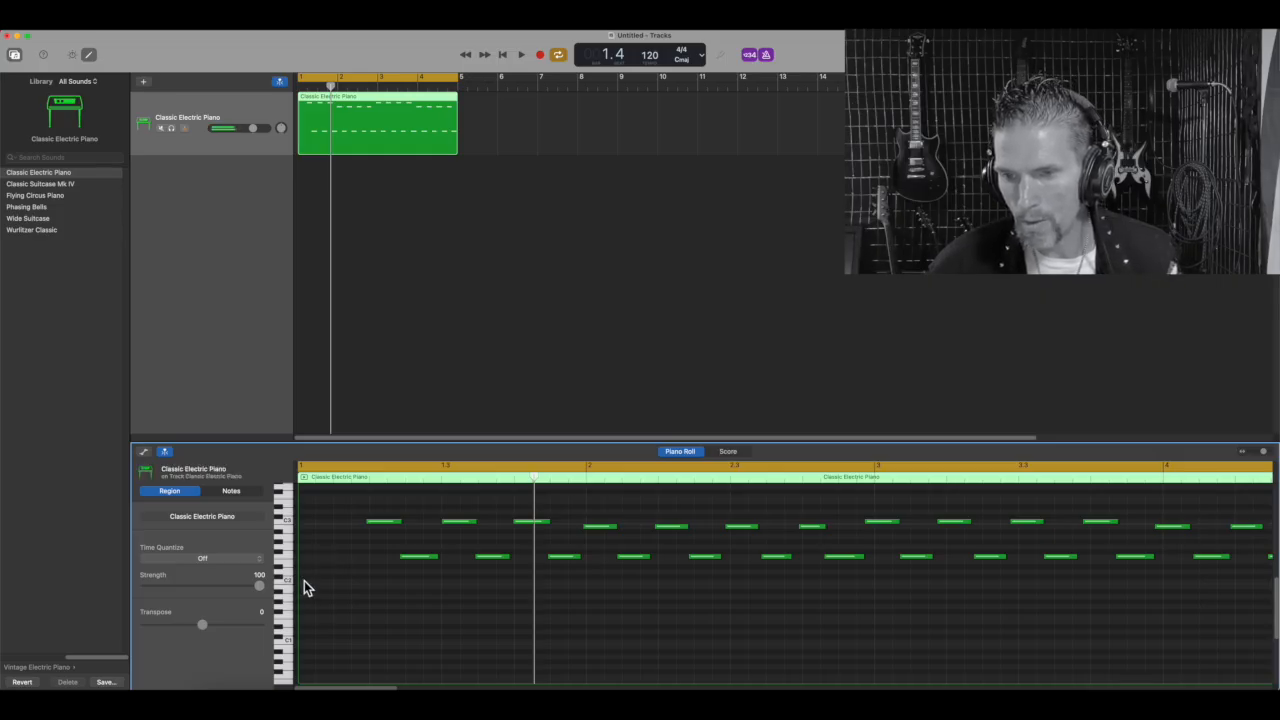
{"action": "left_click", "coordinate": [289, 590]}
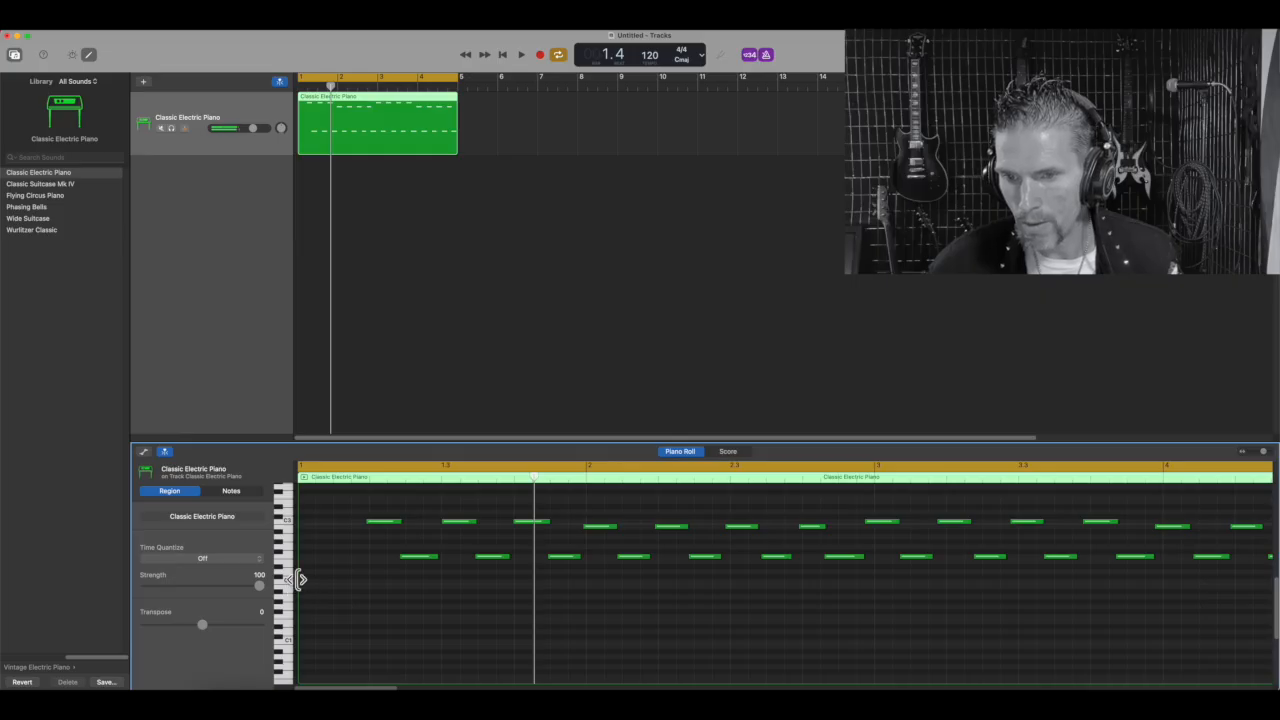
{"action": "left_click_drag", "start_coordinate": [311, 588], "coordinate": [508, 590]}
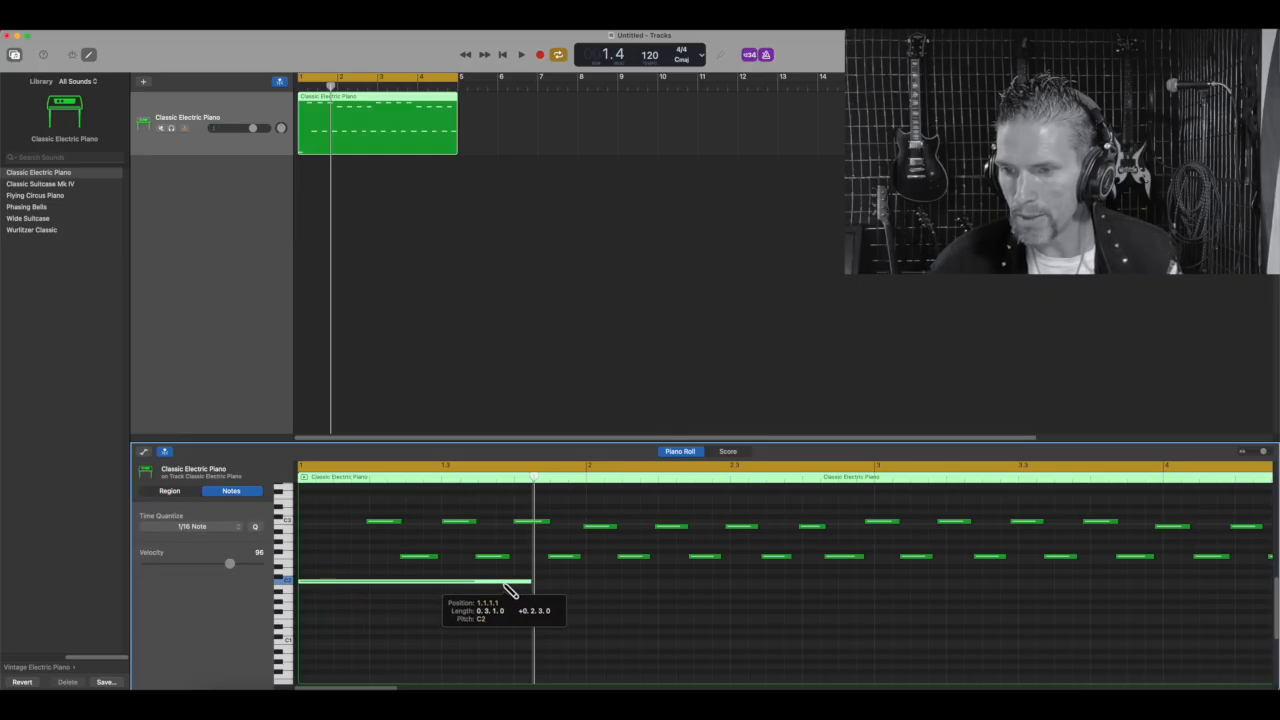
{"action": "left_click", "coordinate": [444, 600]}
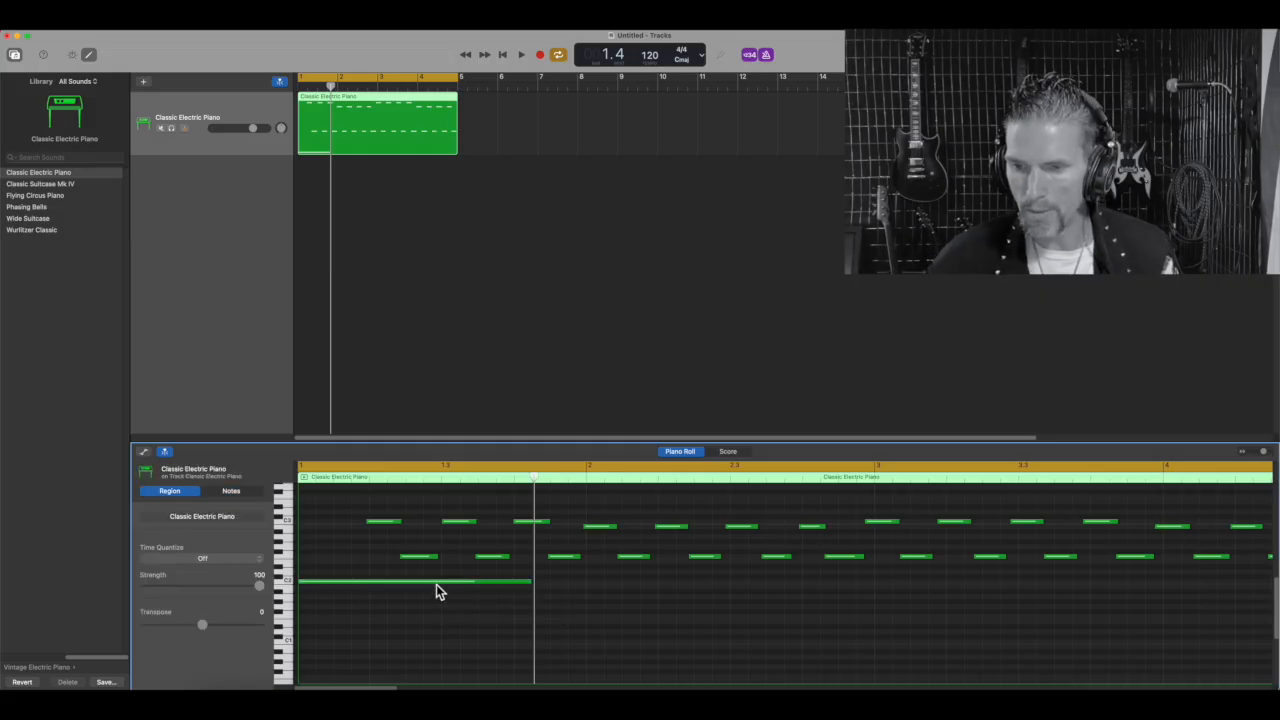
{"action": "left_click", "coordinate": [436, 583]}
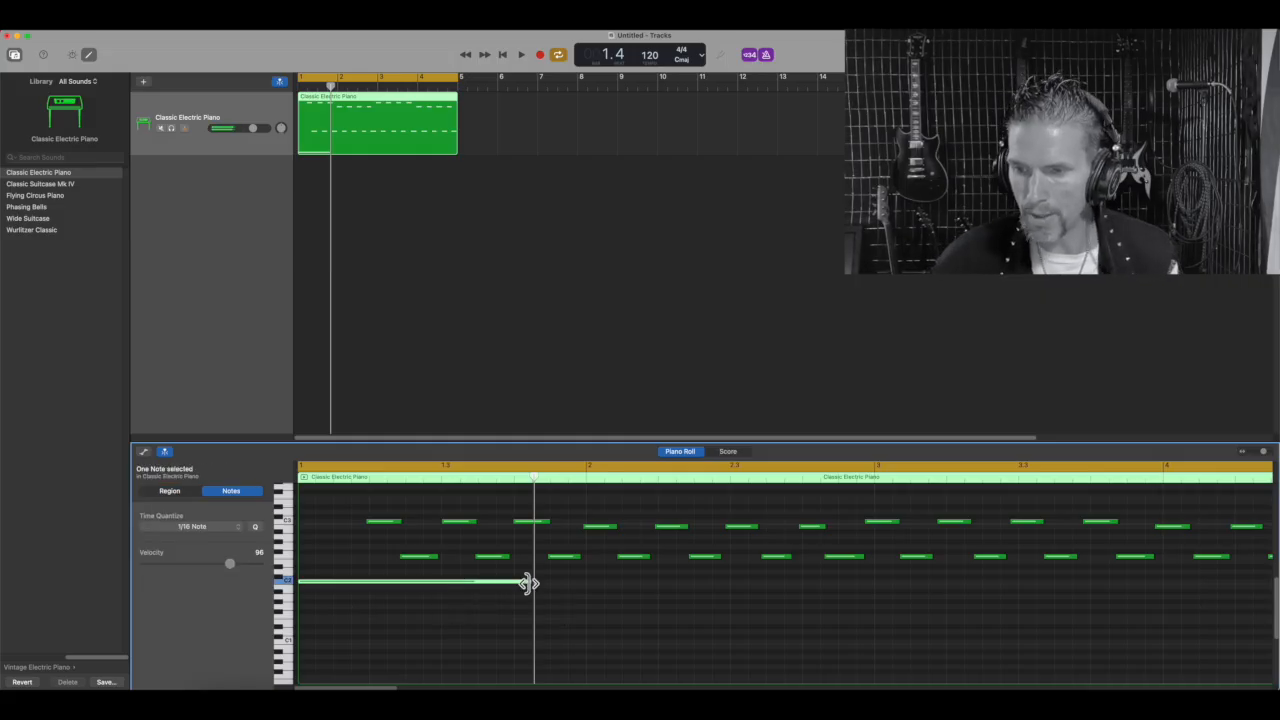
{"action": "left_click_drag", "start_coordinate": [531, 583], "coordinate": [424, 583]}
{"action": "left_click", "coordinate": [522, 57]}
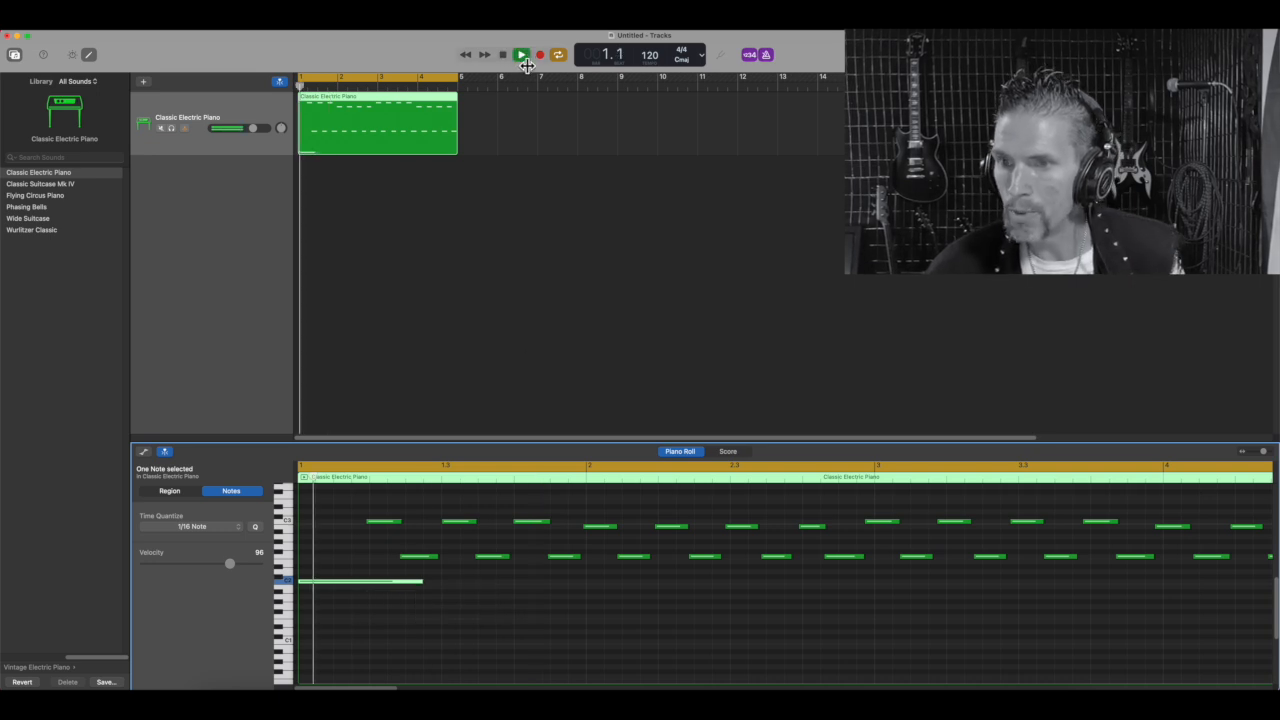
{"action": "left_click", "coordinate": [503, 55]}
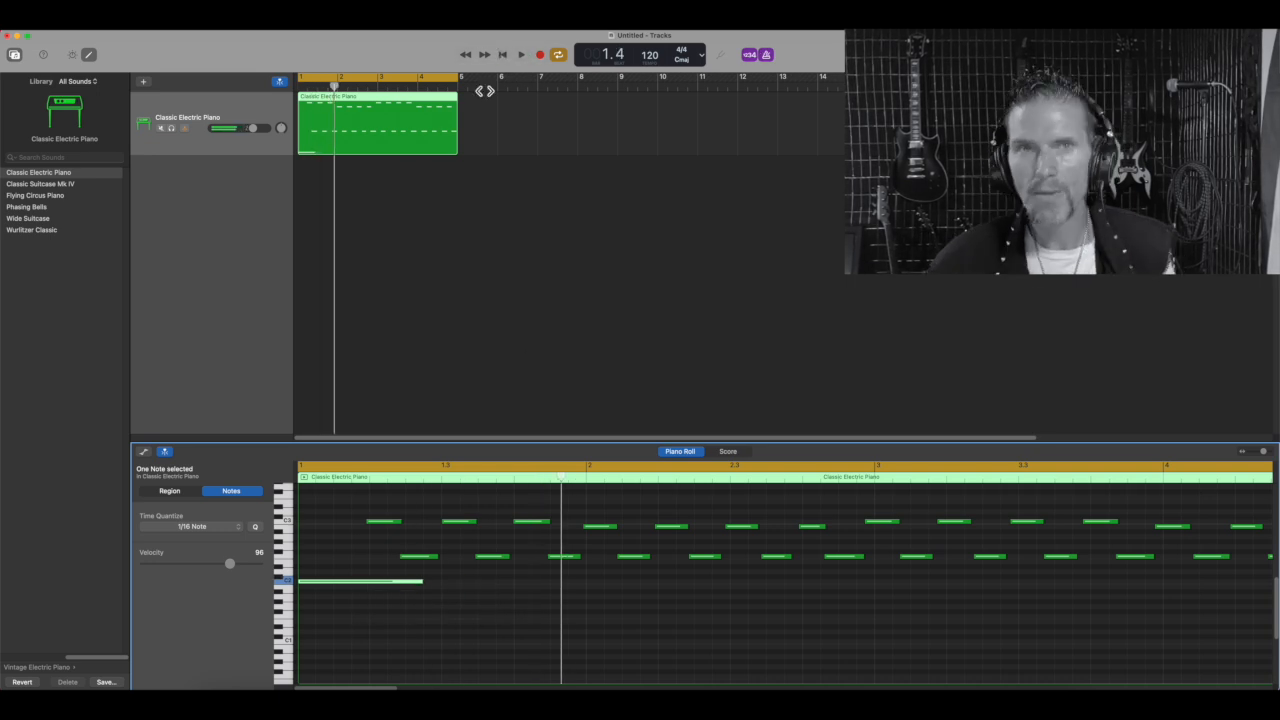
Step: Add a matching long G1 note below the C2 note at the start of bar 1 and play back the region
{"action": "left_click", "coordinate": [296, 602]}
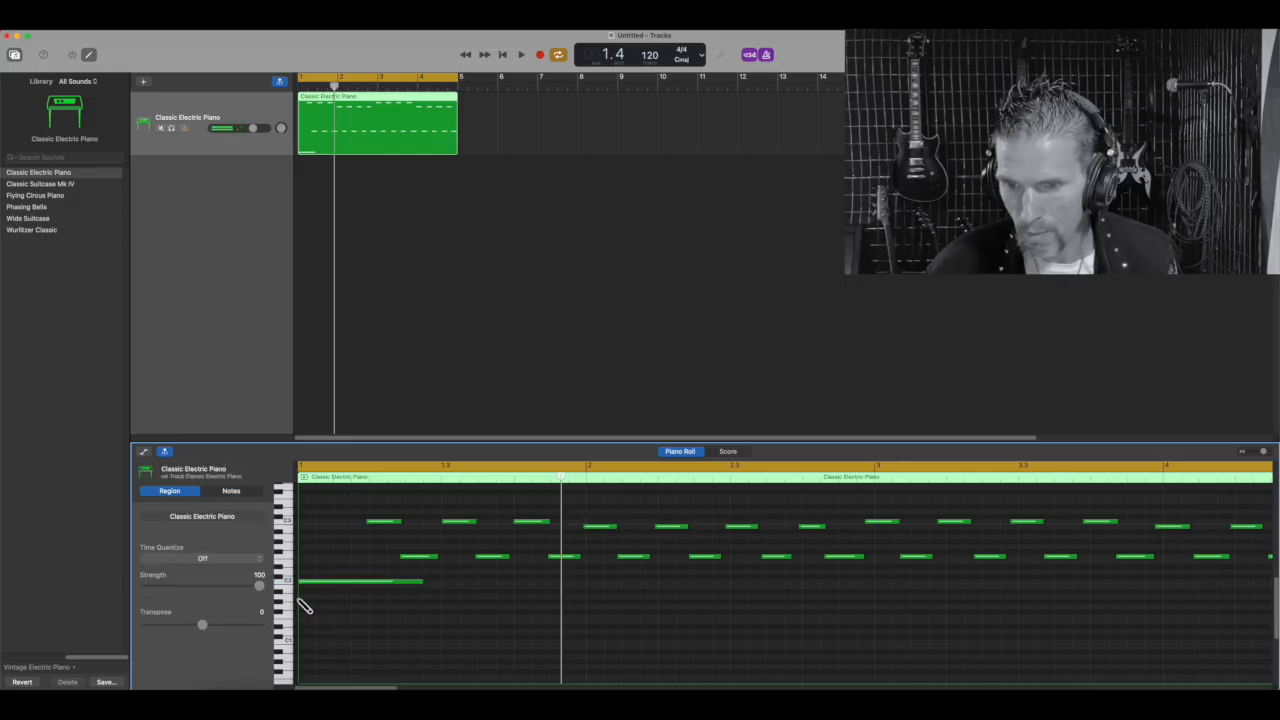
{"action": "left_click", "coordinate": [306, 601], "text": "super"}
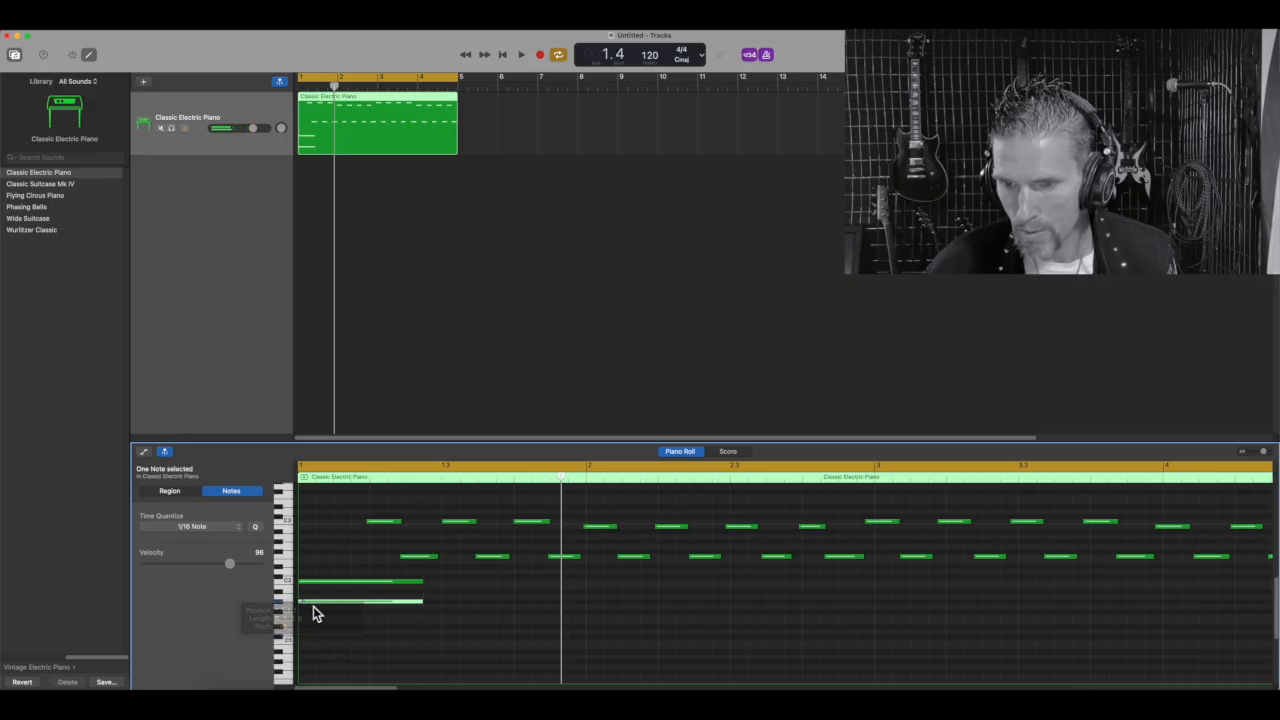
{"action": "left_click_drag", "start_coordinate": [311, 608], "coordinate": [316, 606]}
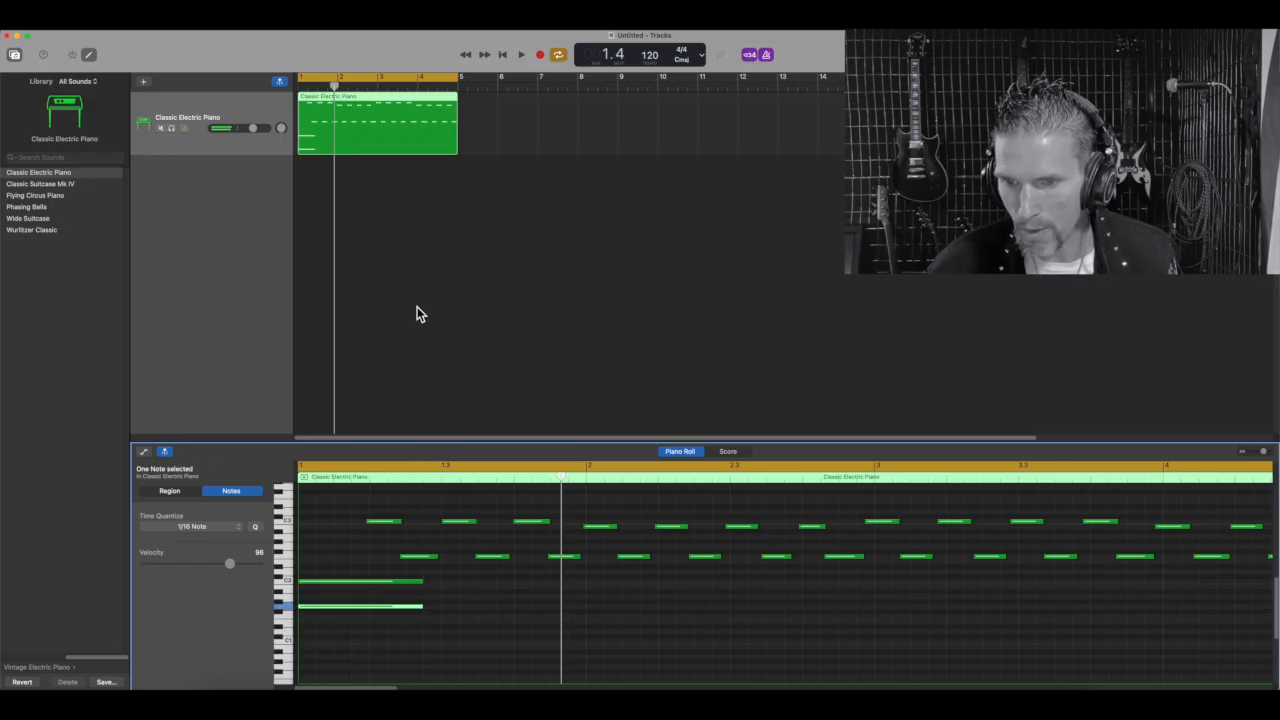
{"action": "left_click", "coordinate": [521, 56]}
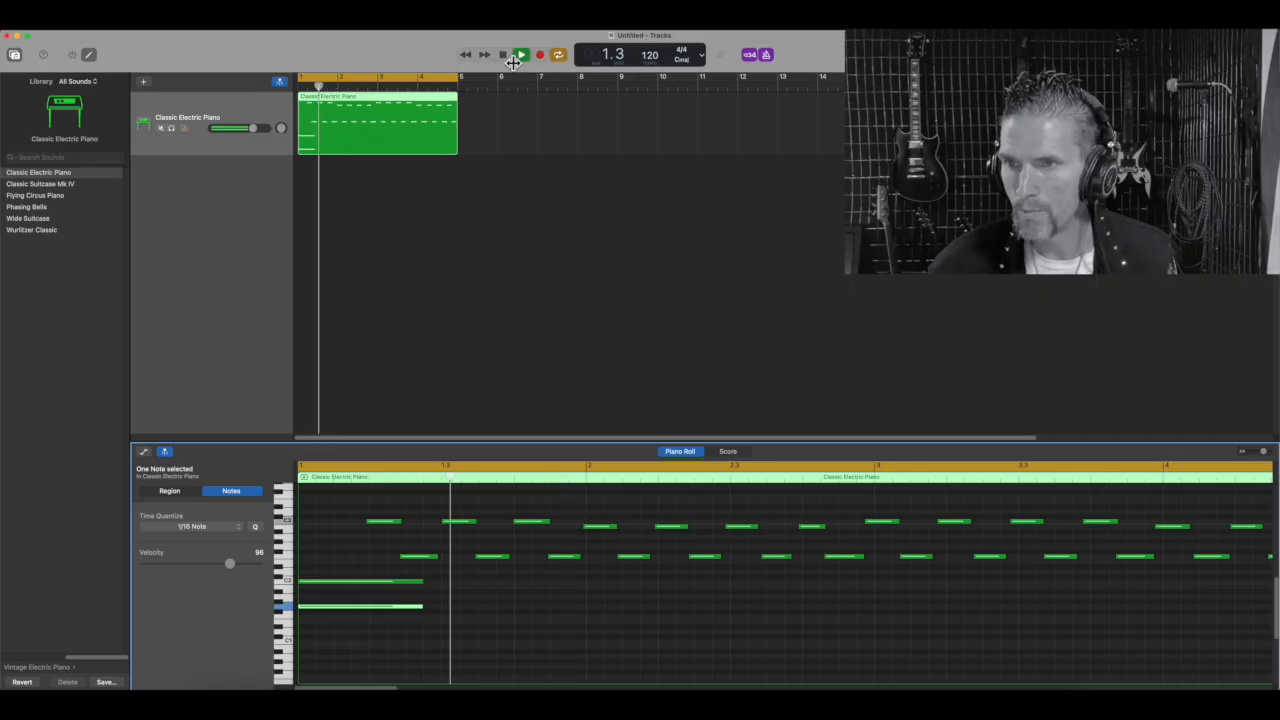
{"action": "left_click", "coordinate": [505, 56]}
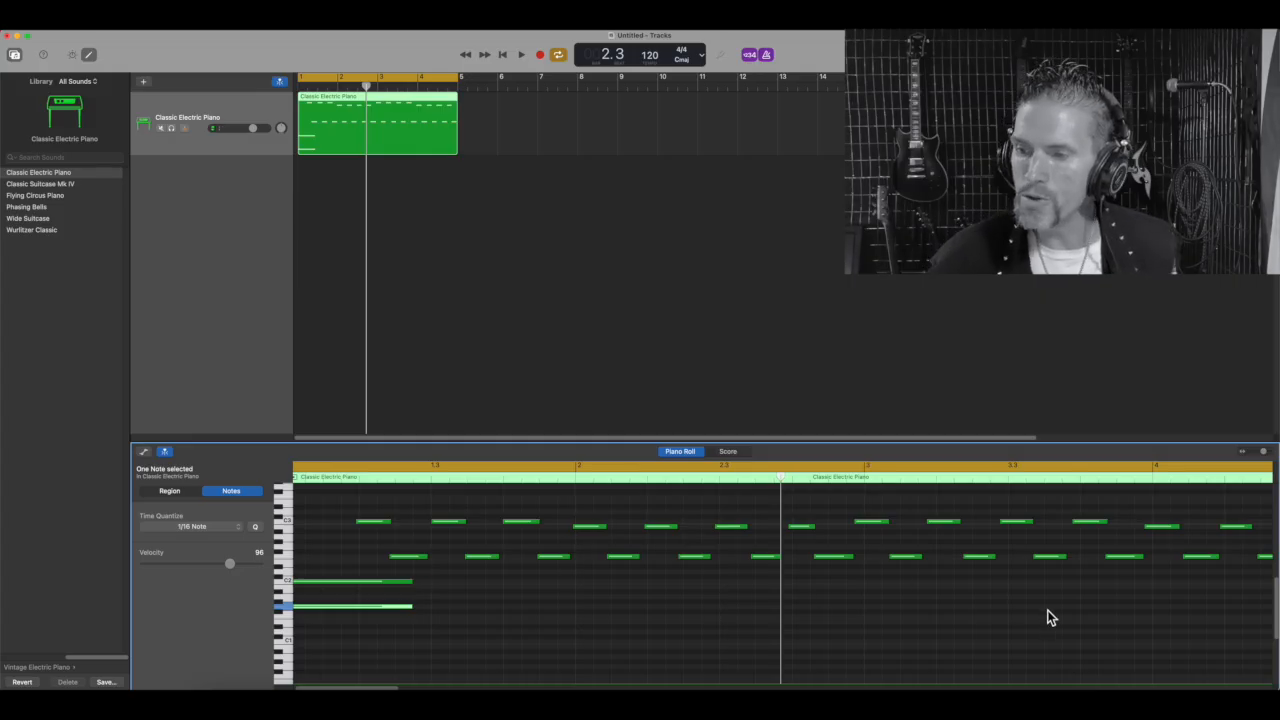
Step: Select the two long C2 and G1 notes at the start of bar 1 and cut them
{"action": "left_click_drag", "start_coordinate": [1246, 590], "coordinate": [1230, 555]}
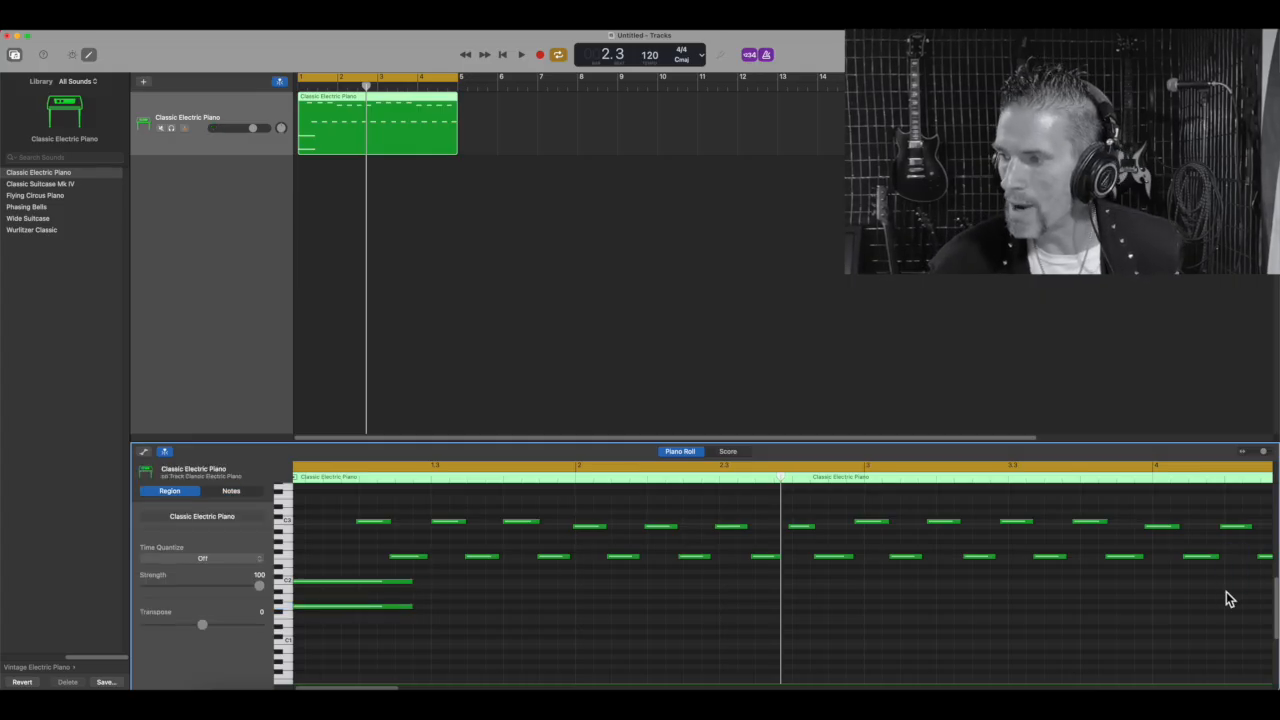
{"action": "left_click_drag", "start_coordinate": [600, 623], "coordinate": [458, 550]}
{"action": "scroll", "coordinate": [458, 550], "scroll_direction": "up", "scroll_amount": 5}
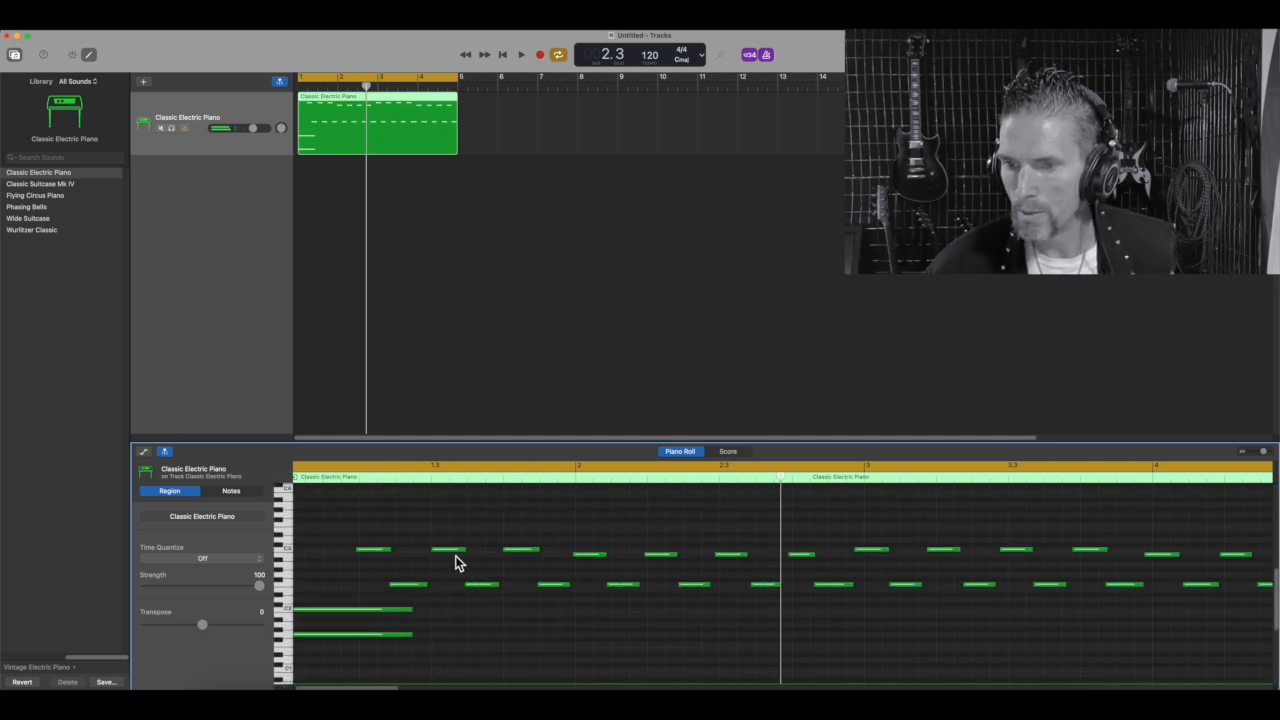
{"action": "left_click_drag", "start_coordinate": [598, 630], "coordinate": [304, 578]}
{"action": "left_click_drag", "start_coordinate": [384, 656], "coordinate": [312, 587]}
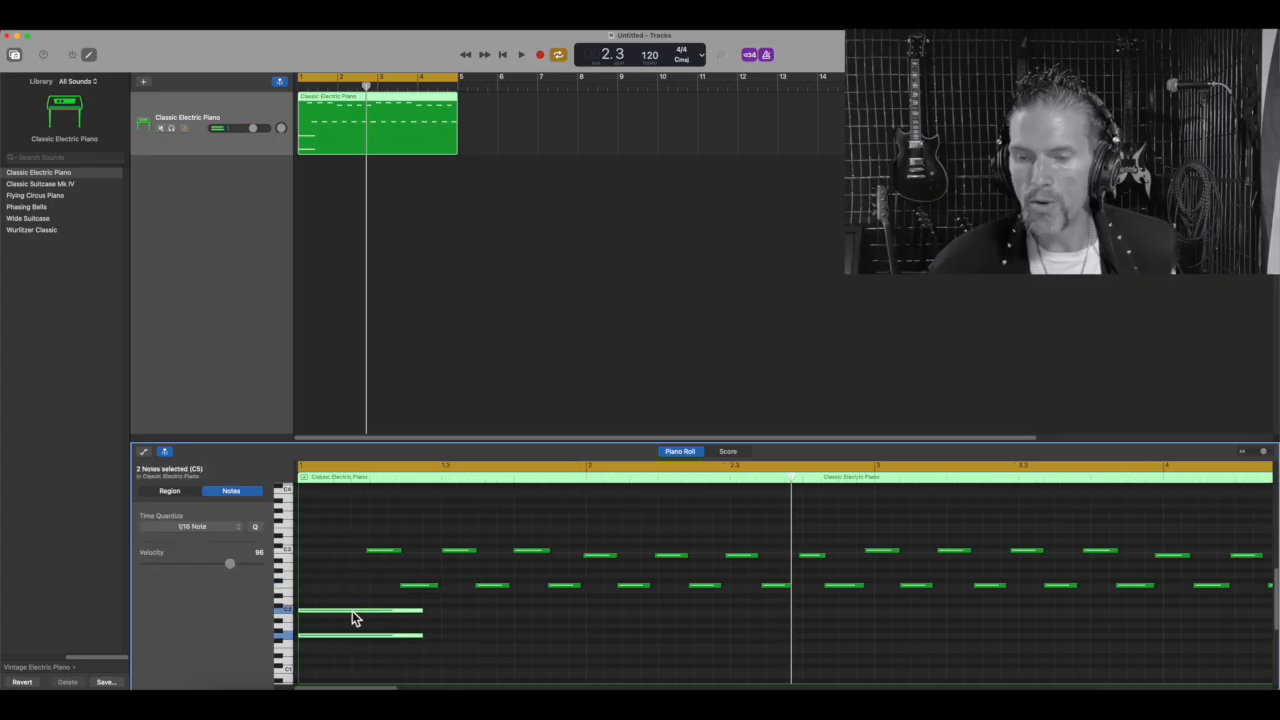
{"action": "left_click", "coordinate": [117, 32]}
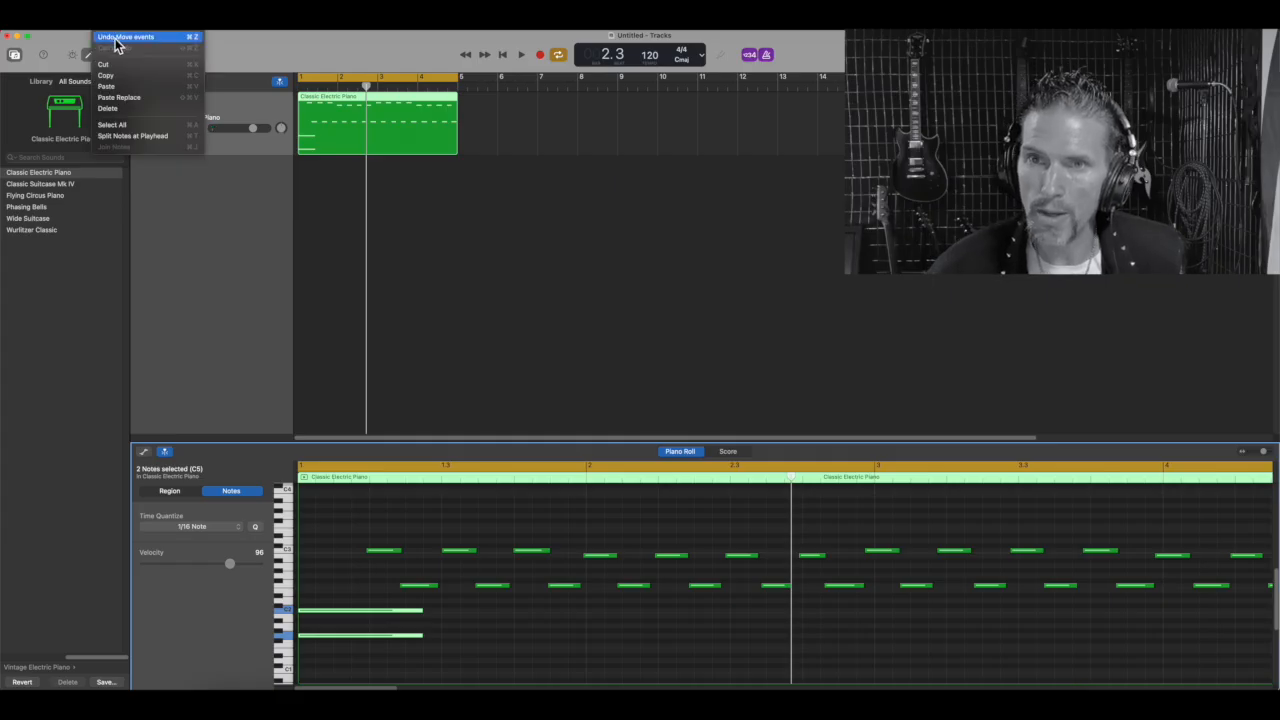
{"action": "left_click", "coordinate": [118, 65]}
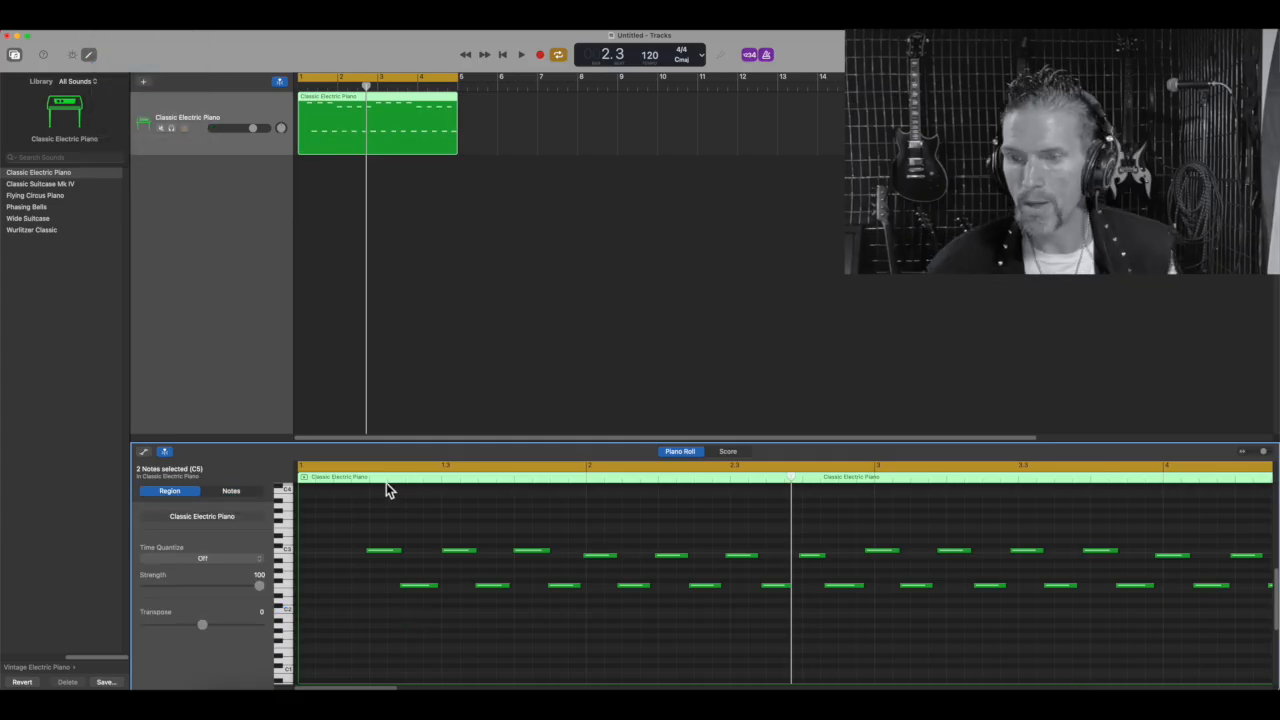
Step: Undo the cut of the two long bass notes, and redo that cut
{"action": "left_click_drag", "start_coordinate": [752, 612], "coordinate": [282, 514]}
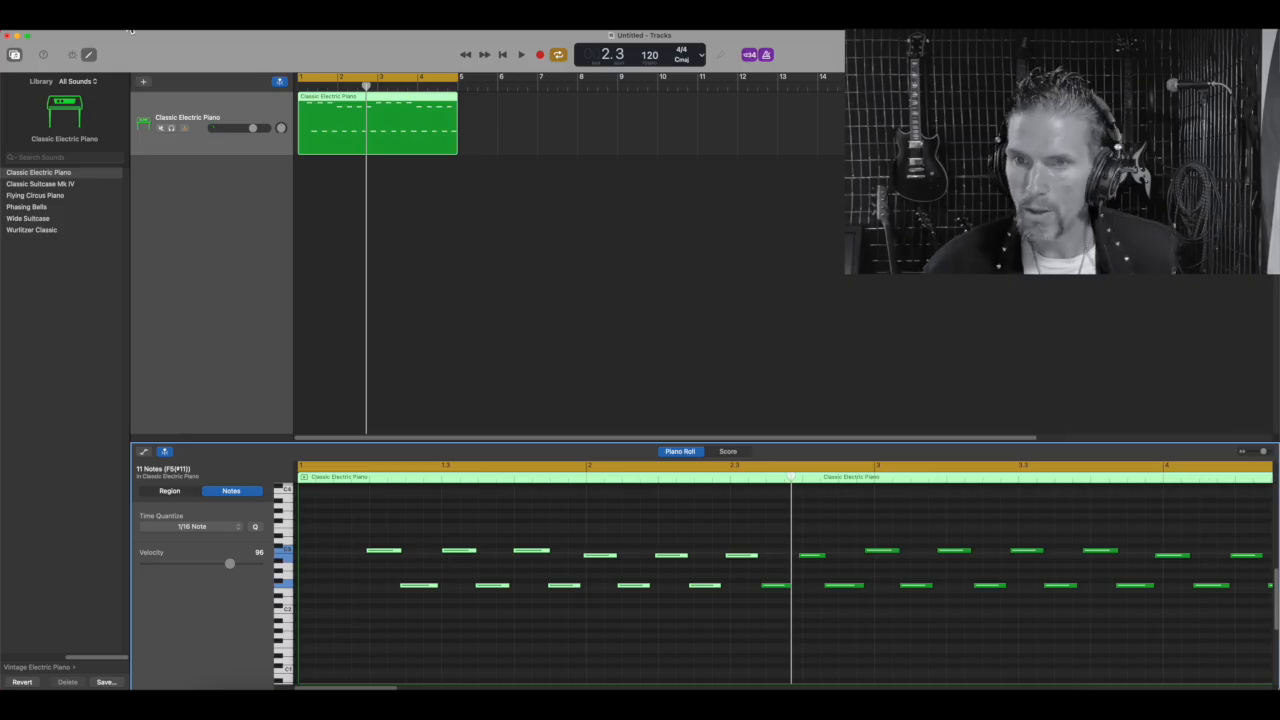
{"action": "left_click", "coordinate": [104, 26]}
{"action": "left_click", "coordinate": [114, 38]}
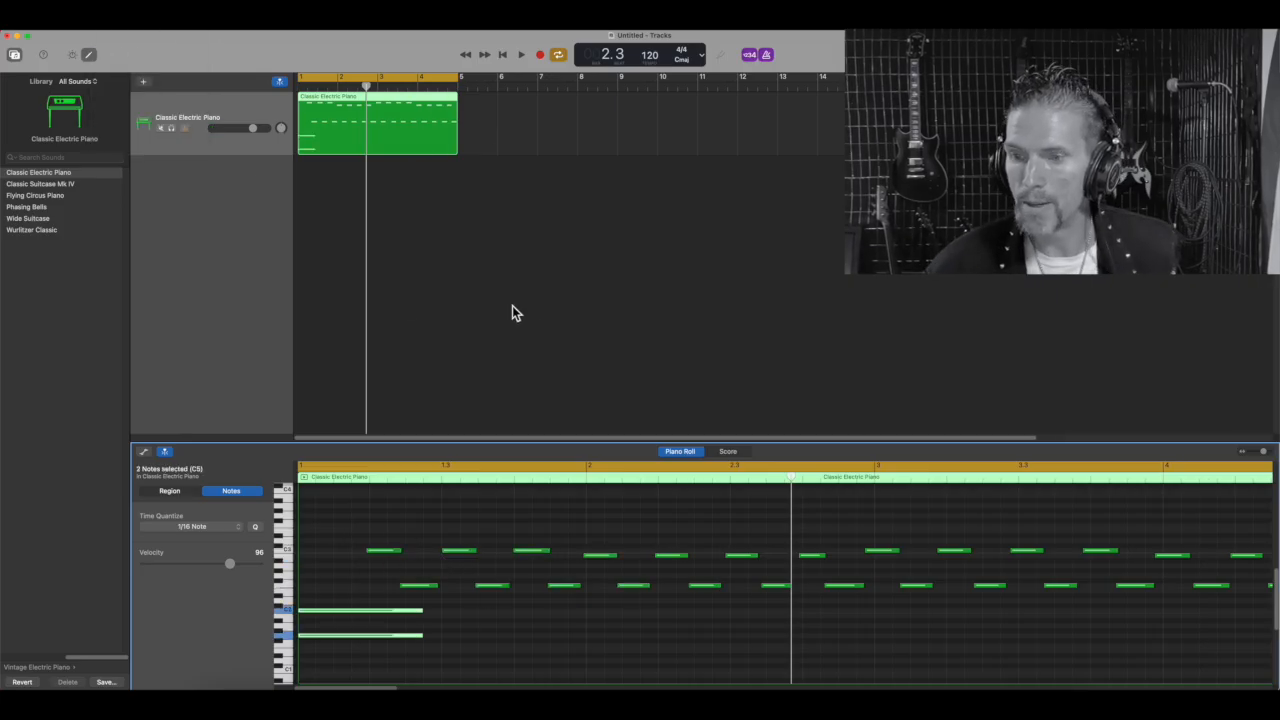
{"action": "left_click", "coordinate": [102, 26]}
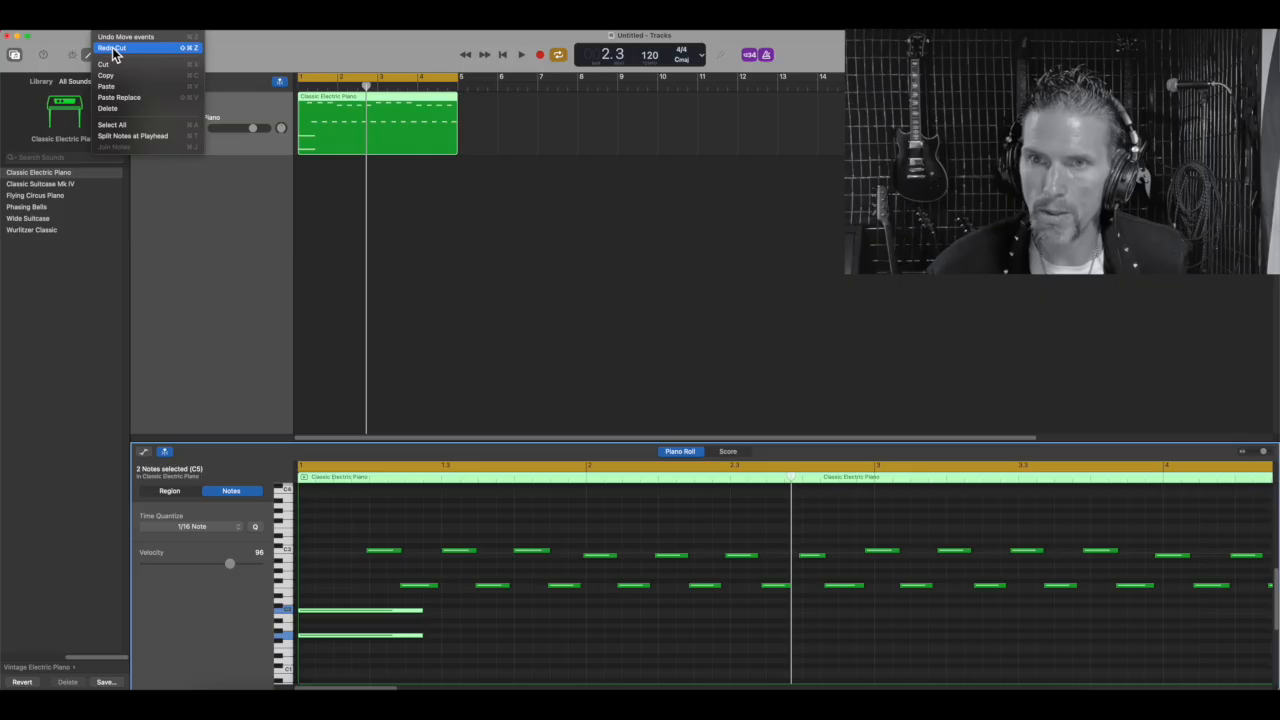
{"action": "left_click", "coordinate": [108, 46]}
{"action": "left_click", "coordinate": [110, 64]}
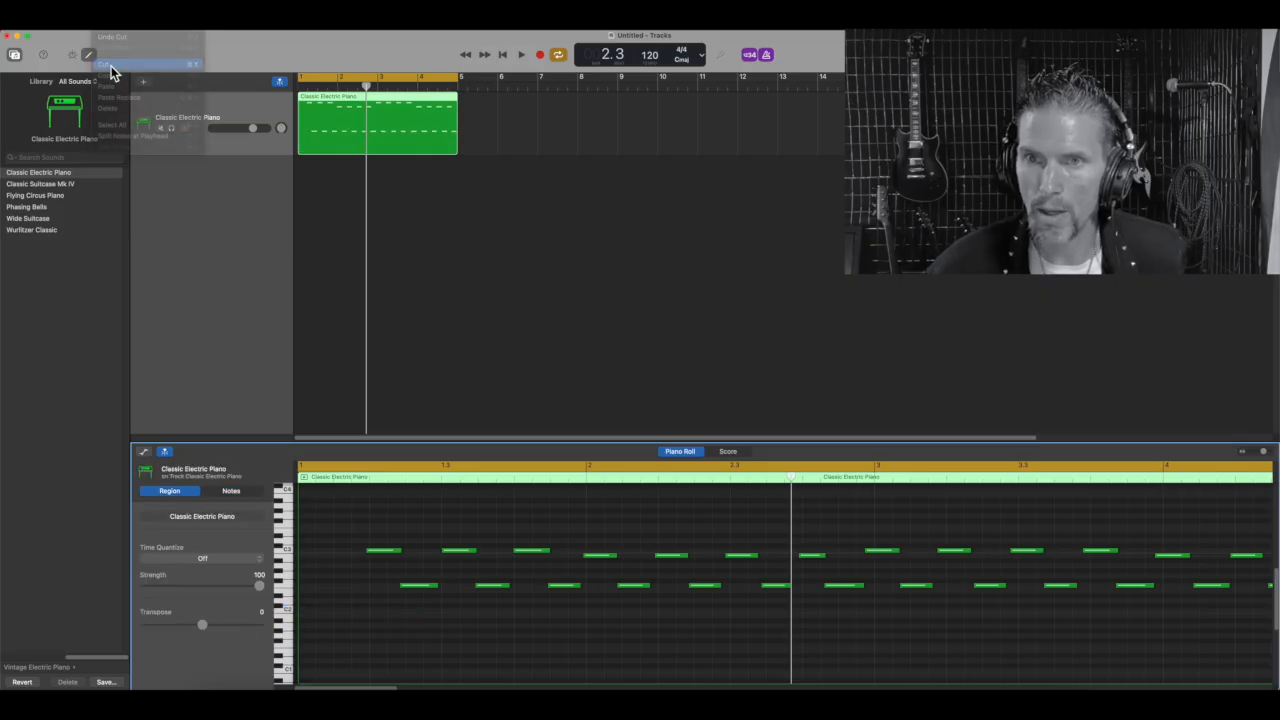
Step: Cut the block of short notes in bars 1 and 2 before the playhead, and undo the cut
{"action": "left_click_drag", "start_coordinate": [770, 640], "coordinate": [392, 510]}
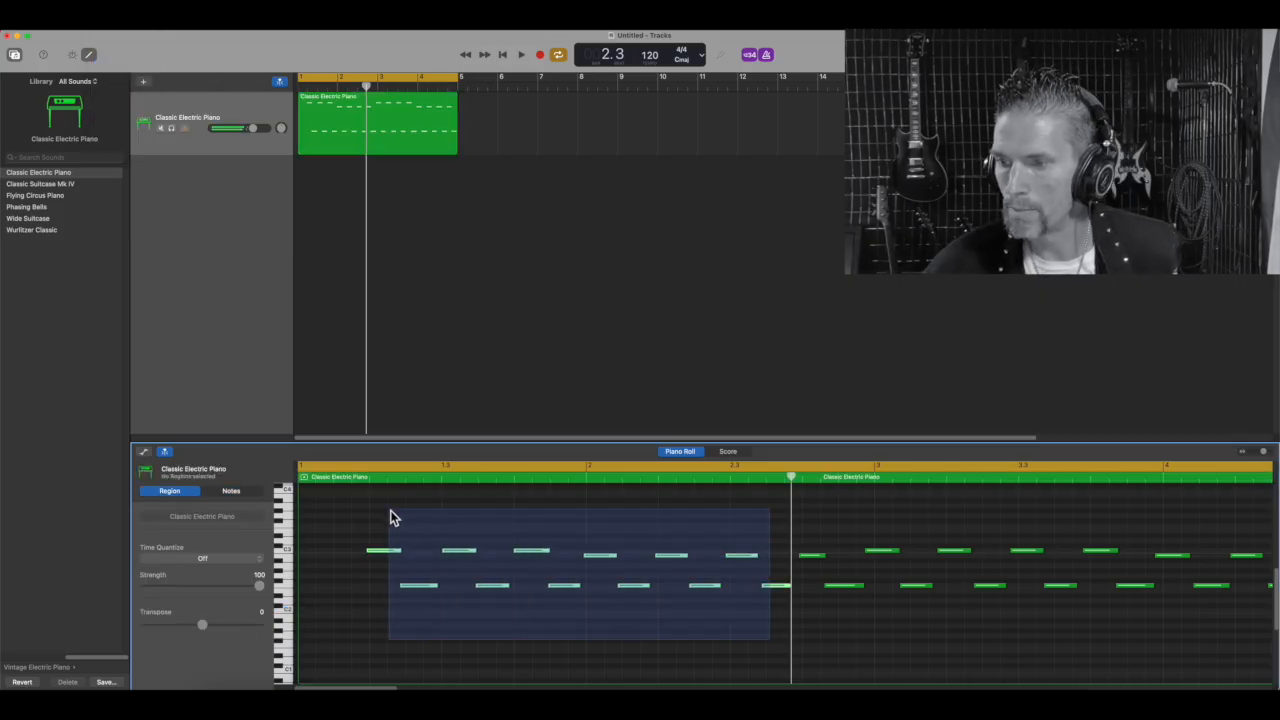
{"action": "left_click", "coordinate": [102, 26]}
{"action": "left_click", "coordinate": [104, 64]}
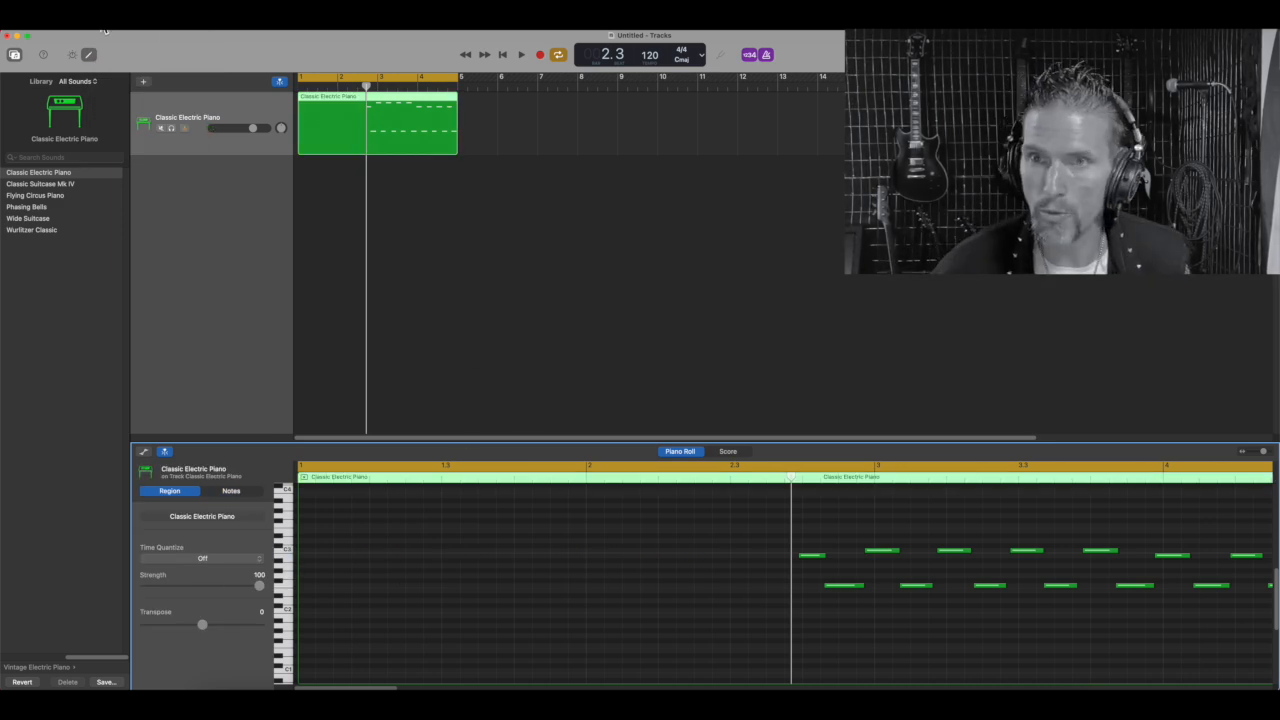
{"action": "left_click", "coordinate": [104, 26]}
{"action": "left_click", "coordinate": [110, 40]}
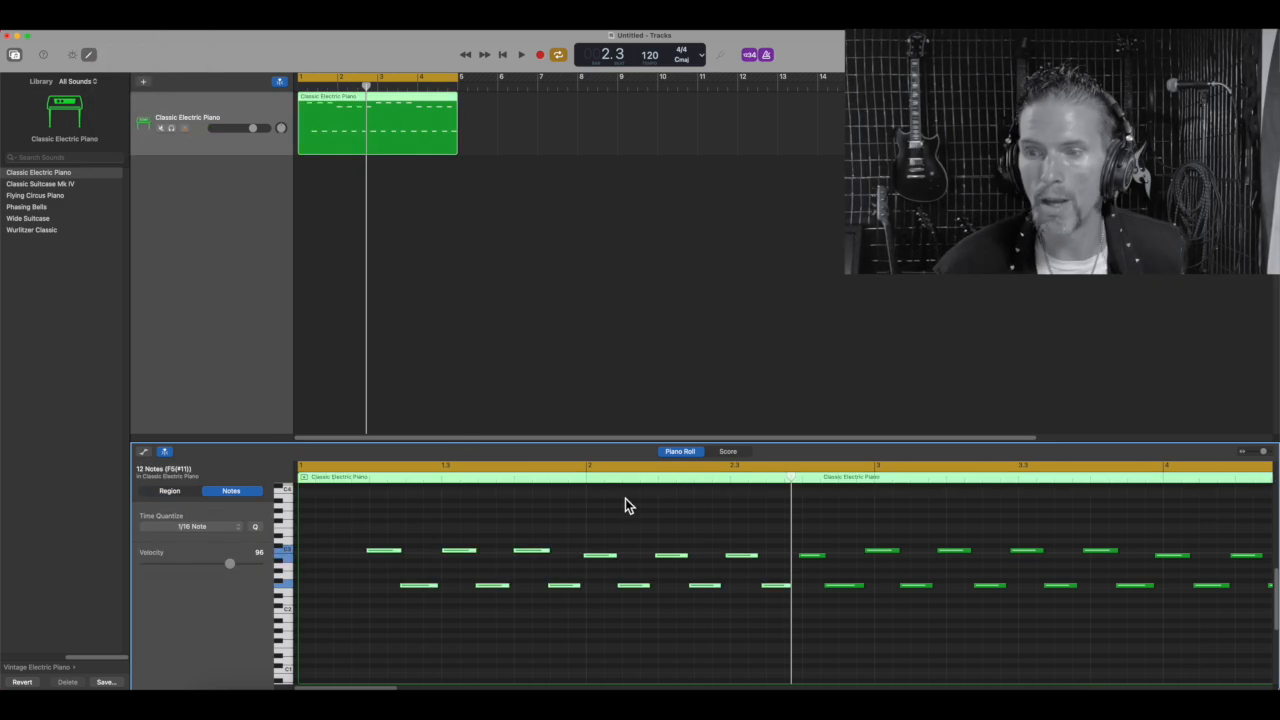